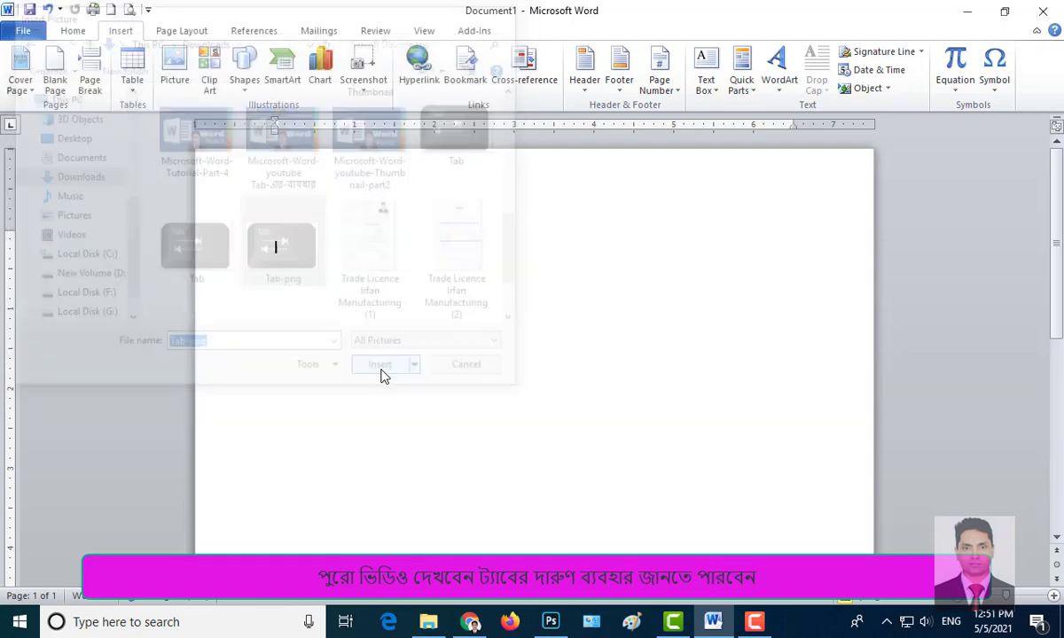
Set the Tab-key picture to In Front of Text, drag it near the top centre, and select its paragraph.
{"action": "left_click", "coordinate": [759, 86]}
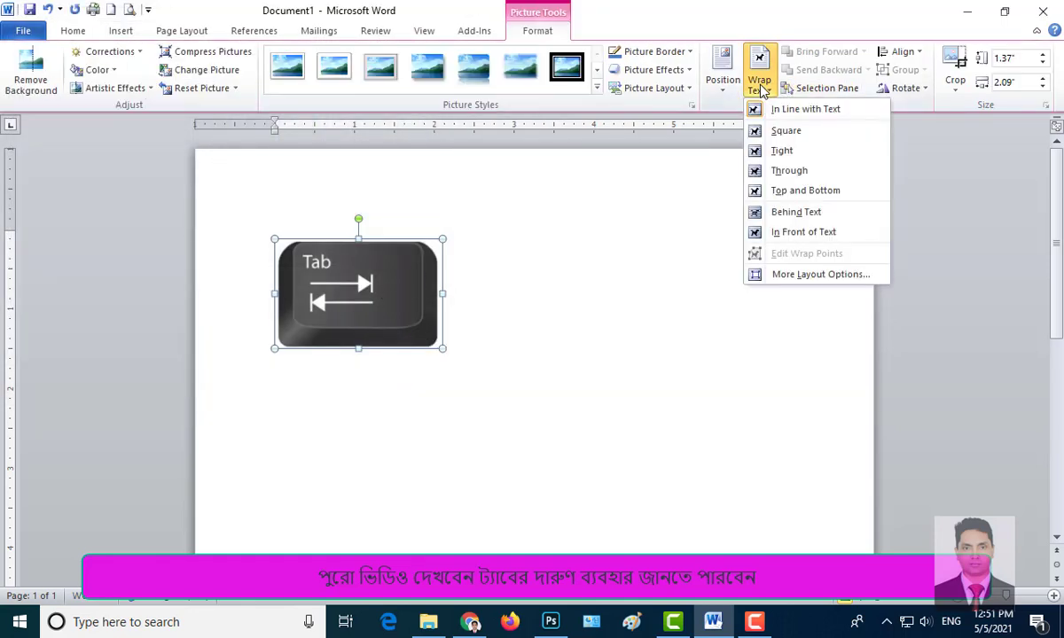
{"action": "left_click", "coordinate": [792, 233]}
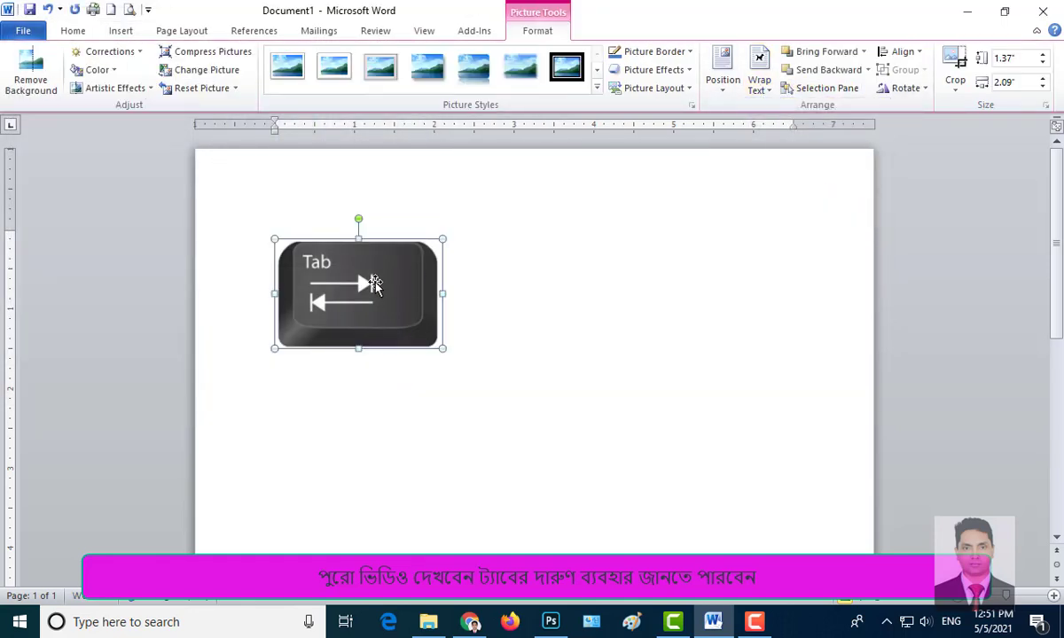
{"action": "left_click_drag", "start_coordinate": [373, 283], "coordinate": [586, 323]}
{"action": "left_click_drag", "start_coordinate": [532, 354], "coordinate": [486, 268]}
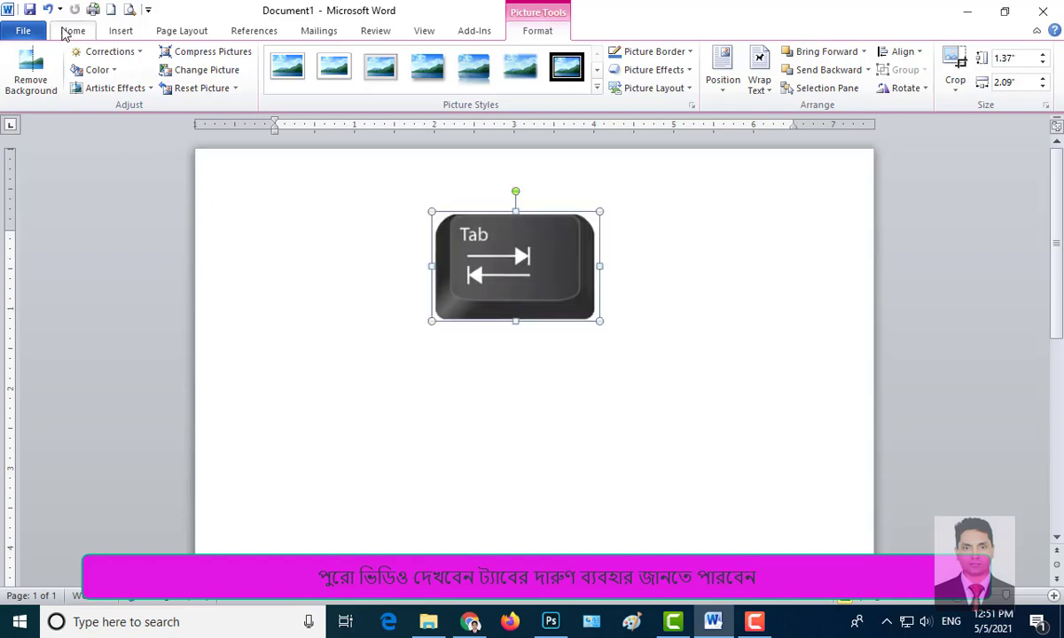
{"action": "left_click", "coordinate": [64, 31]}
{"action": "left_click", "coordinate": [253, 399]}
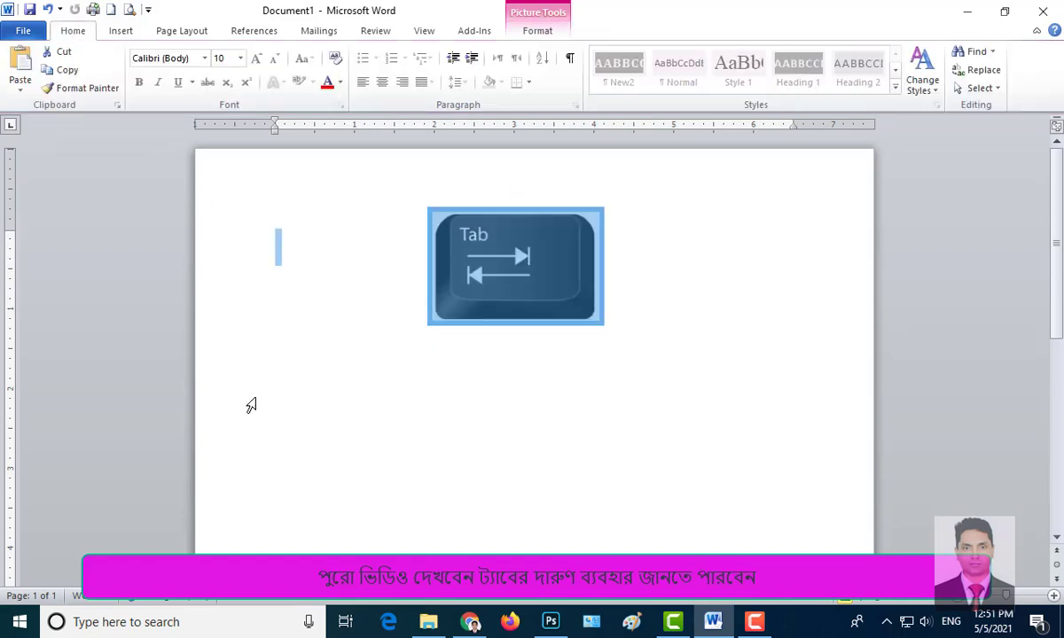
Delete the Tab picture, type and erase the test word 'Slno.', then insert a tab.
{"action": "key", "text": "Delete"}
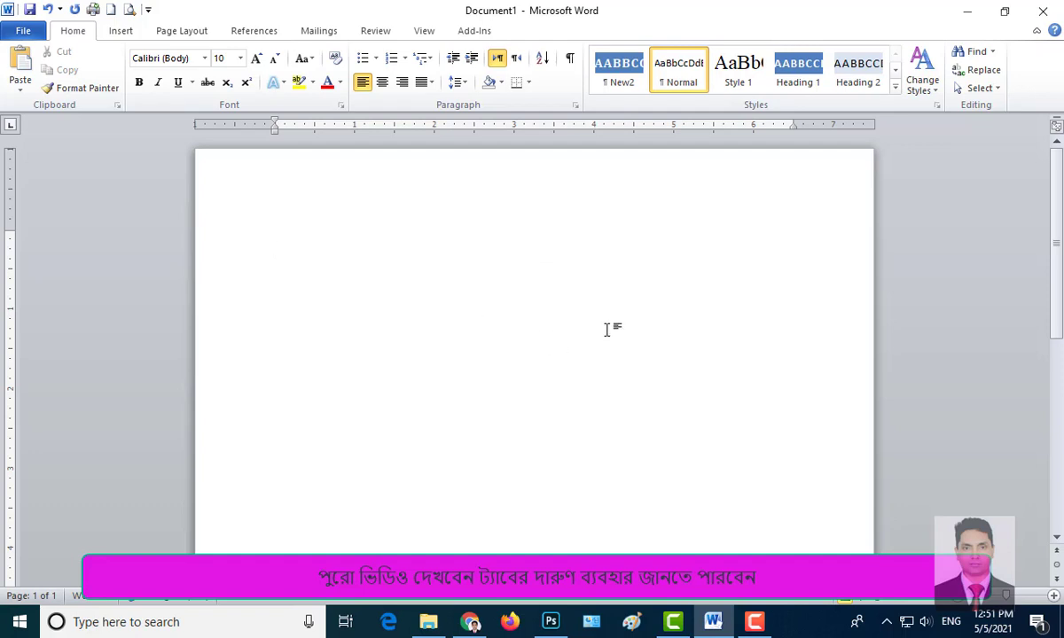
{"action": "type", "text": "Slno."}
{"action": "key", "text": "BackSpace"}
{"action": "key", "text": "BackSpace"}
{"action": "key", "text": "BackSpace"}
{"action": "key", "text": "BackSpace"}
{"action": "key", "text": "BackSpace"}
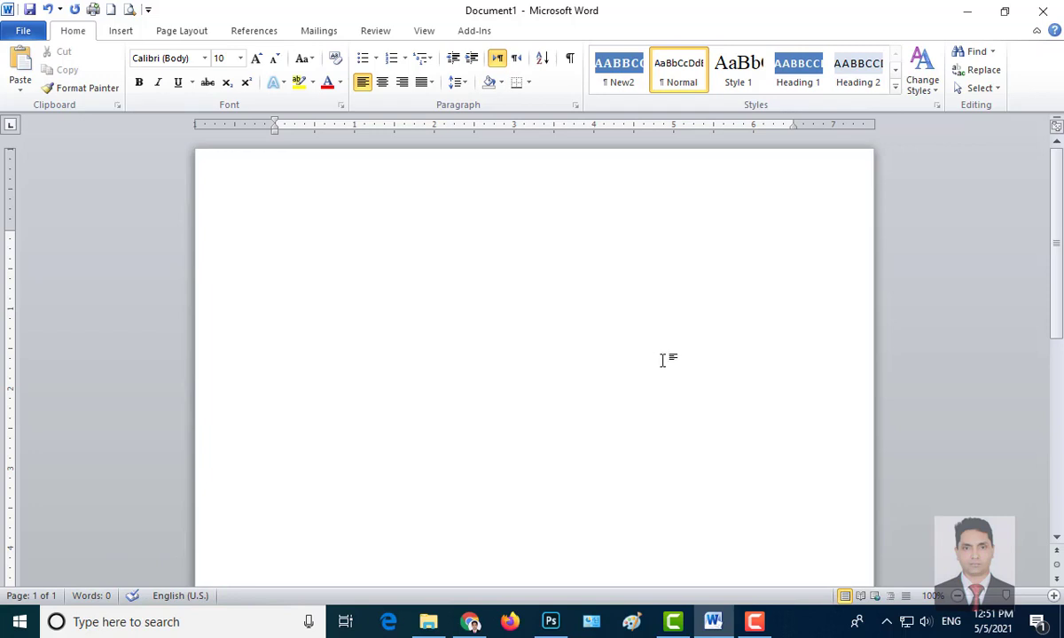
{"action": "key", "text": "Tab"}
Add left tab stops on the ruler at 0.5", 1", 1.5" and 2".
{"action": "left_click", "coordinate": [317, 125]}
{"action": "left_click", "coordinate": [356, 126]}
{"action": "left_click", "coordinate": [395, 126]}
{"action": "left_click", "coordinate": [434, 127]}
Drag the 2", 1.5" and 1" tab stops off the ruler and delete the blank tab on line one.
{"action": "left_click", "coordinate": [435, 126]}
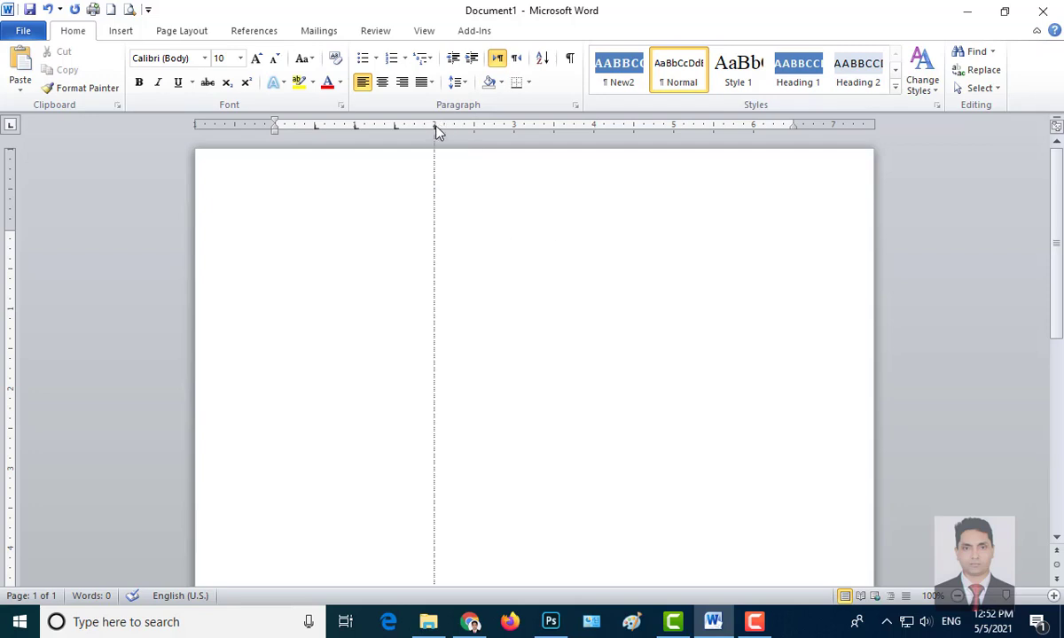
{"action": "left_click_drag", "start_coordinate": [435, 130], "coordinate": [399, 142]}
{"action": "left_click", "coordinate": [356, 125]}
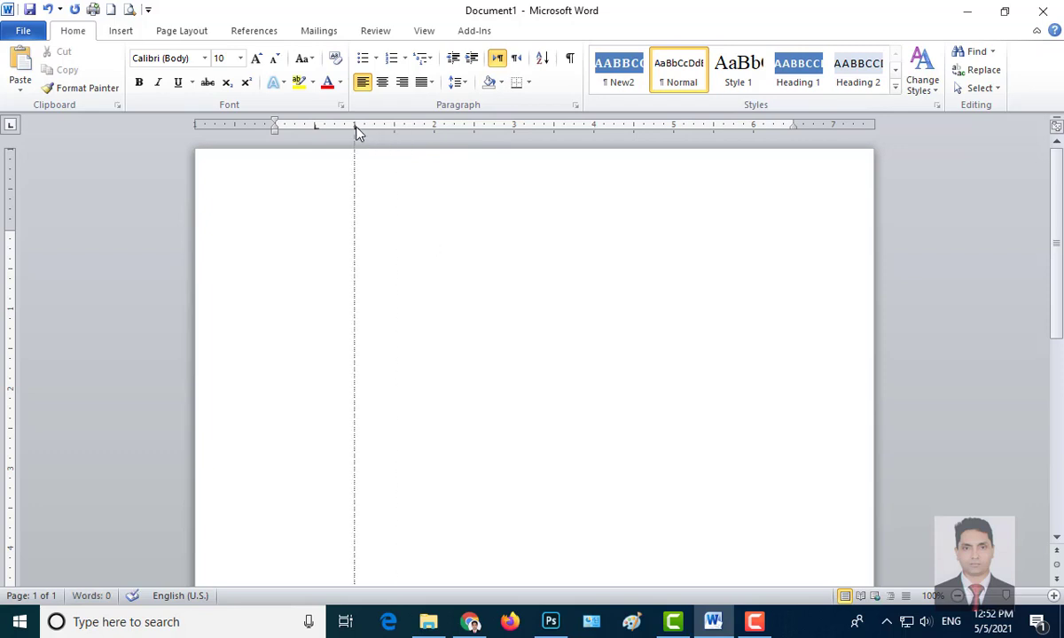
{"action": "left_click_drag", "start_coordinate": [357, 131], "coordinate": [316, 139]}
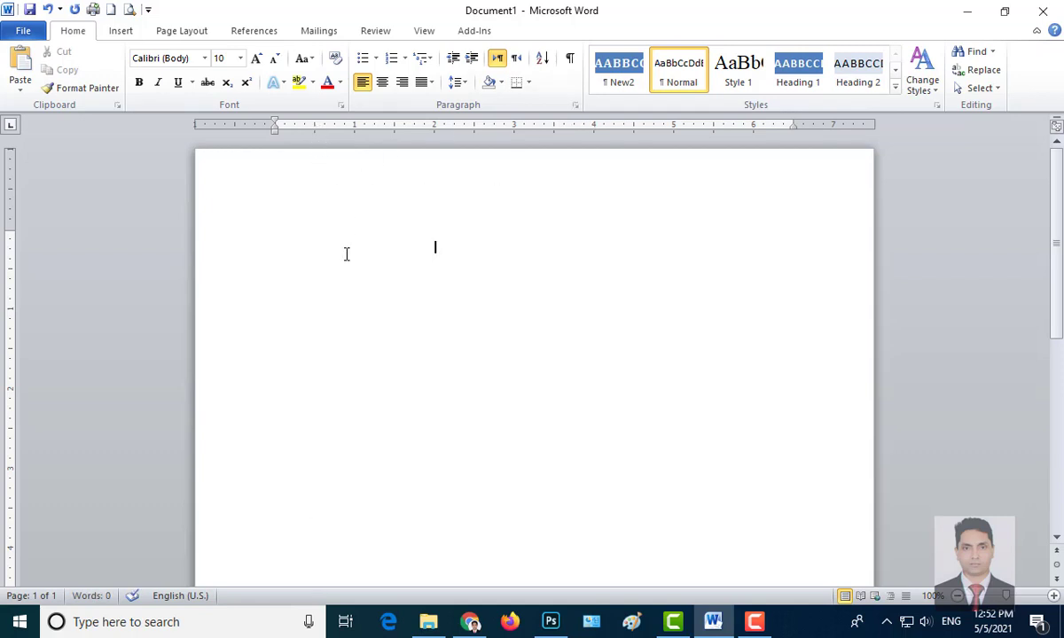
{"action": "left_click", "coordinate": [239, 252]}
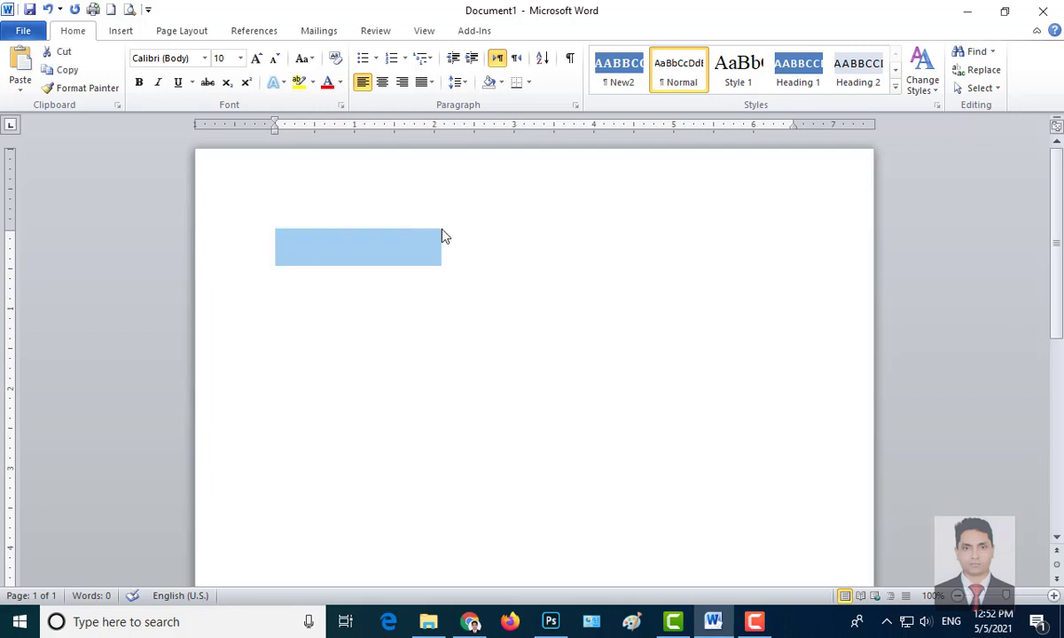
{"action": "key", "text": "Delete"}
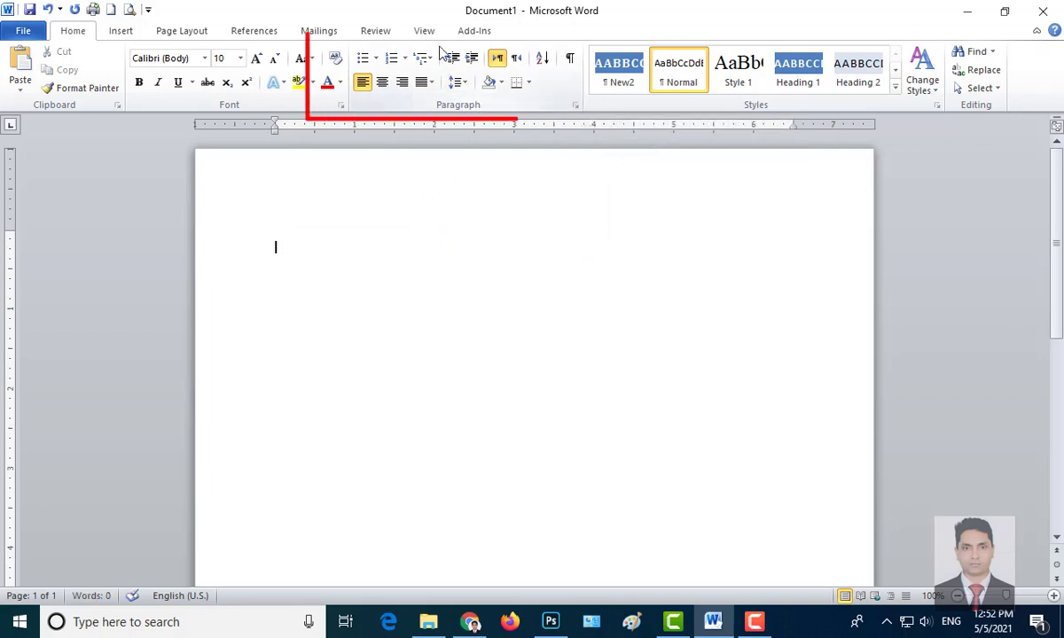
Raise the Default tab stops value from 0.5" to 1" in the Tabs dialog.
{"action": "left_click", "coordinate": [577, 105]}
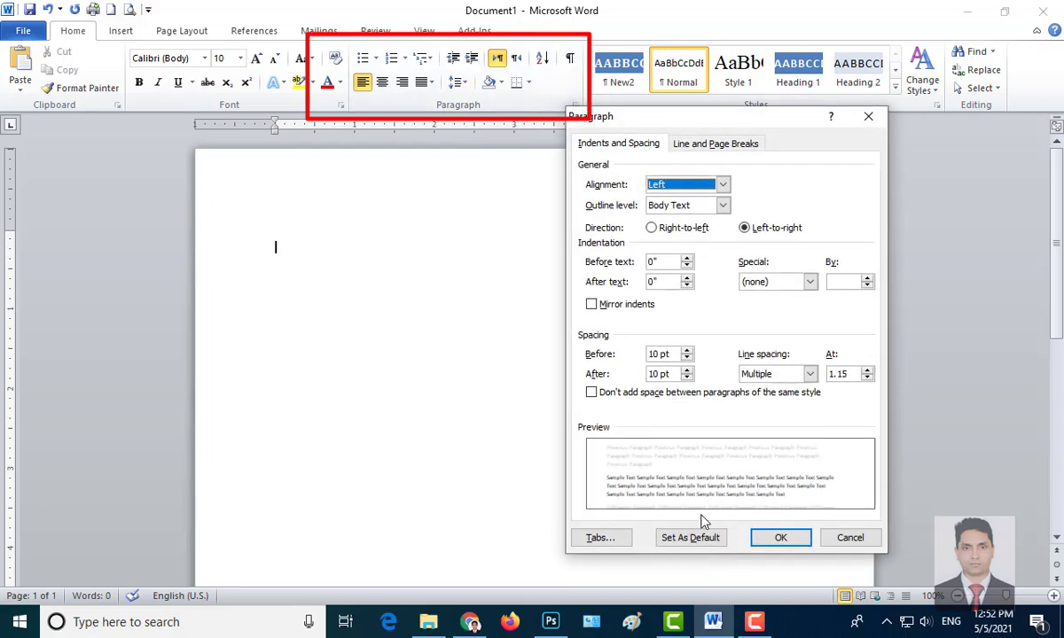
{"action": "left_click", "coordinate": [601, 539]}
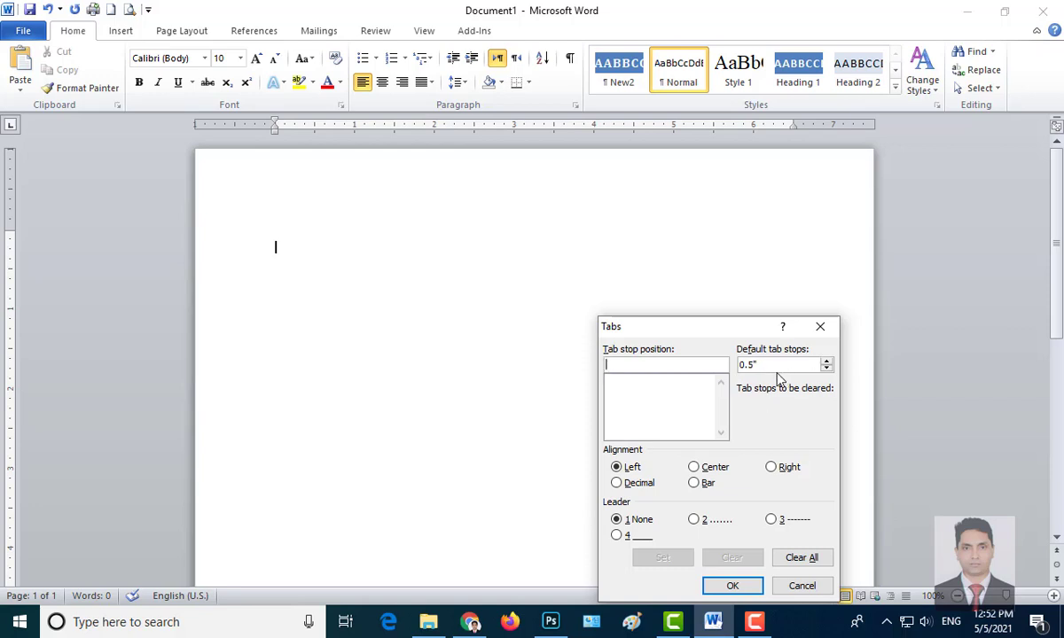
{"action": "left_click", "coordinate": [826, 363]}
{"action": "left_click", "coordinate": [826, 363]}
{"action": "left_click", "coordinate": [826, 363]}
{"action": "left_click", "coordinate": [826, 363]}
{"action": "left_click", "coordinate": [826, 362]}
{"action": "left_click", "coordinate": [732, 587]}
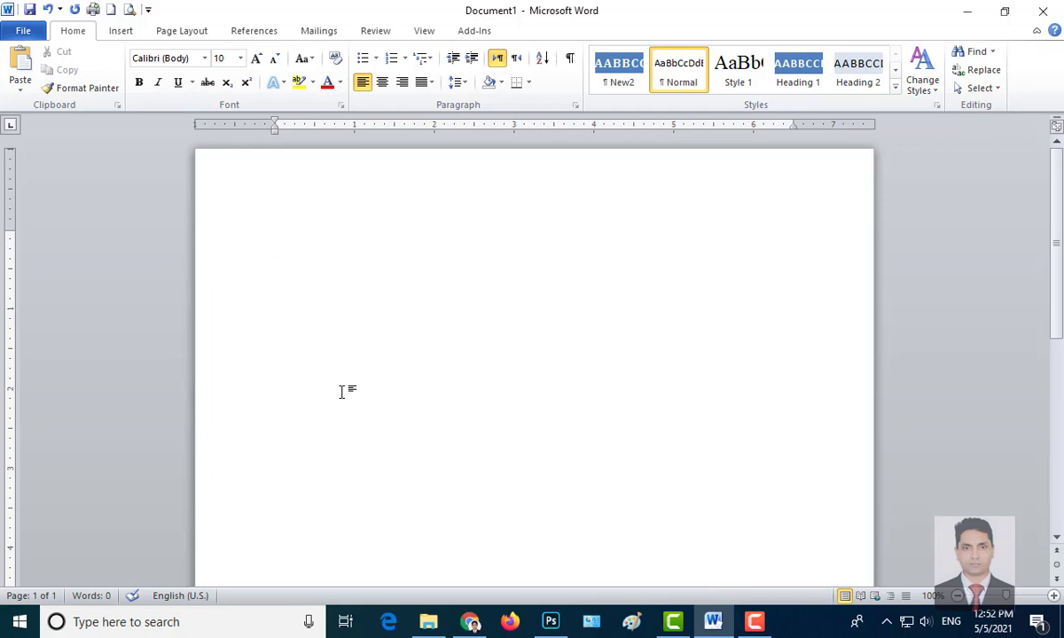
{"action": "key", "text": "Tab"}
{"action": "left_click", "coordinate": [355, 131]}
{"action": "key", "text": "Tab"}
{"action": "key", "text": "Tab"}
{"action": "key", "text": "Tab"}
{"action": "left_click", "coordinate": [518, 132]}
{"action": "left_click_drag", "start_coordinate": [358, 128], "coordinate": [395, 195]}
{"action": "left_click_drag", "start_coordinate": [528, 248], "coordinate": [104, 256]}
{"action": "key", "text": "BackSpace"}
Replace the Default tab stops value with 3" in the Tabs dialog.
{"action": "left_click", "coordinate": [575, 105]}
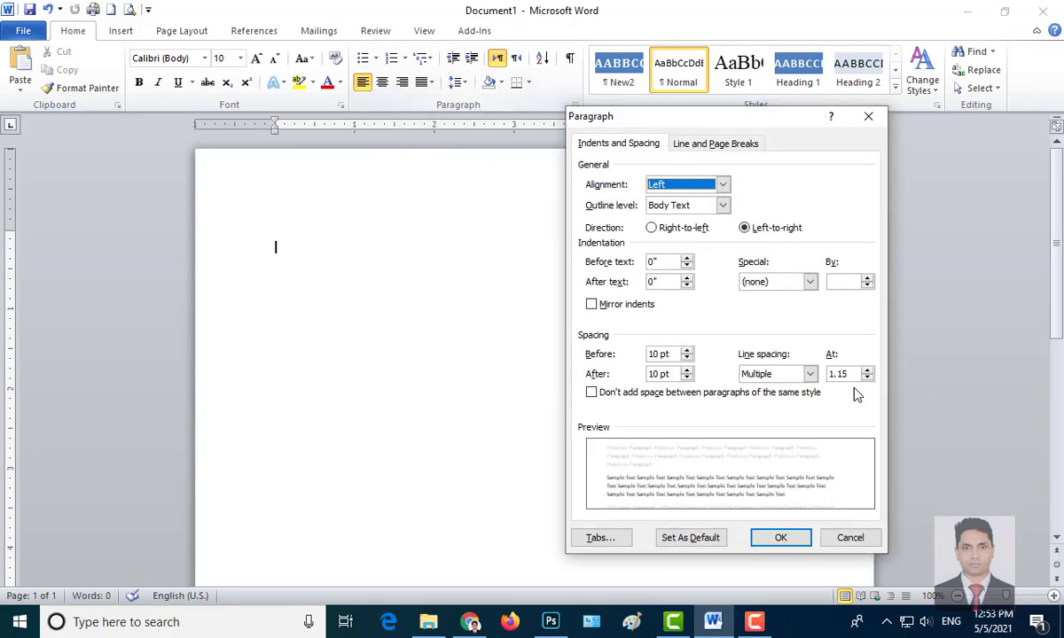
{"action": "left_click", "coordinate": [598, 539]}
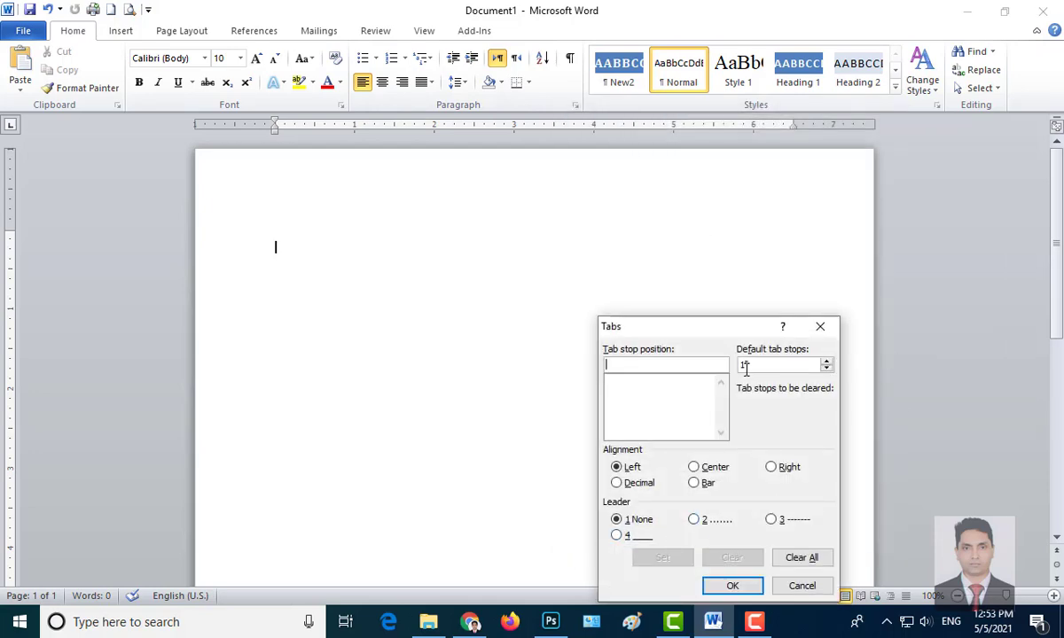
{"action": "left_click_drag", "start_coordinate": [747, 367], "coordinate": [721, 373]}
{"action": "left_click", "coordinate": [731, 589]}
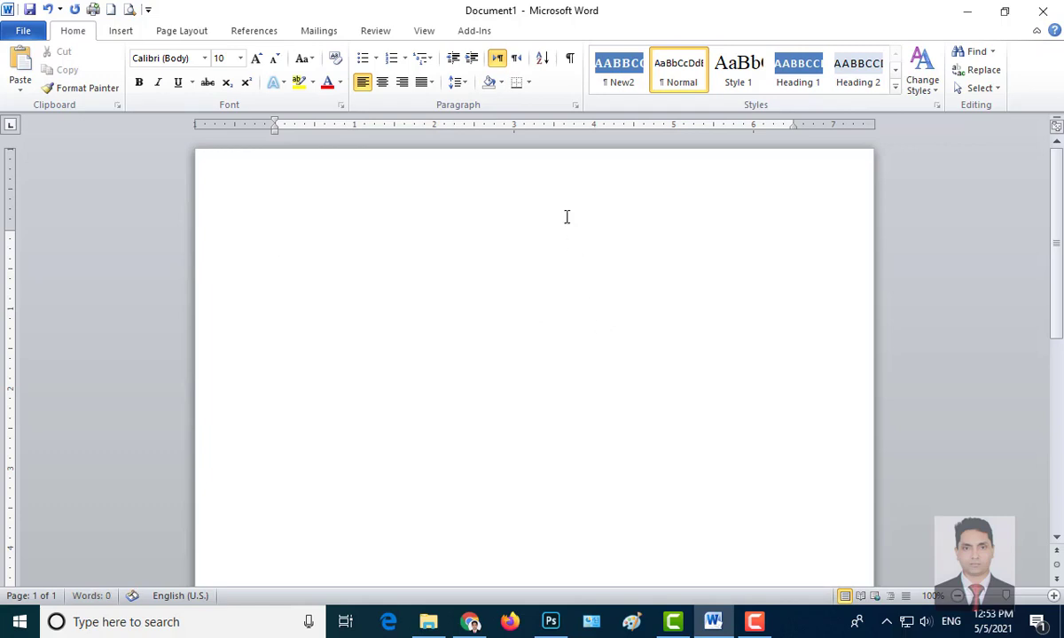
{"action": "left_click_drag", "start_coordinate": [515, 130], "coordinate": [517, 131]}
{"action": "key", "text": "Tab"}
{"action": "left_click_drag", "start_coordinate": [754, 130], "coordinate": [753, 133]}
{"action": "left_click_drag", "start_coordinate": [513, 132], "coordinate": [515, 133]}
{"action": "left_click_drag", "start_coordinate": [755, 244], "coordinate": [109, 245]}
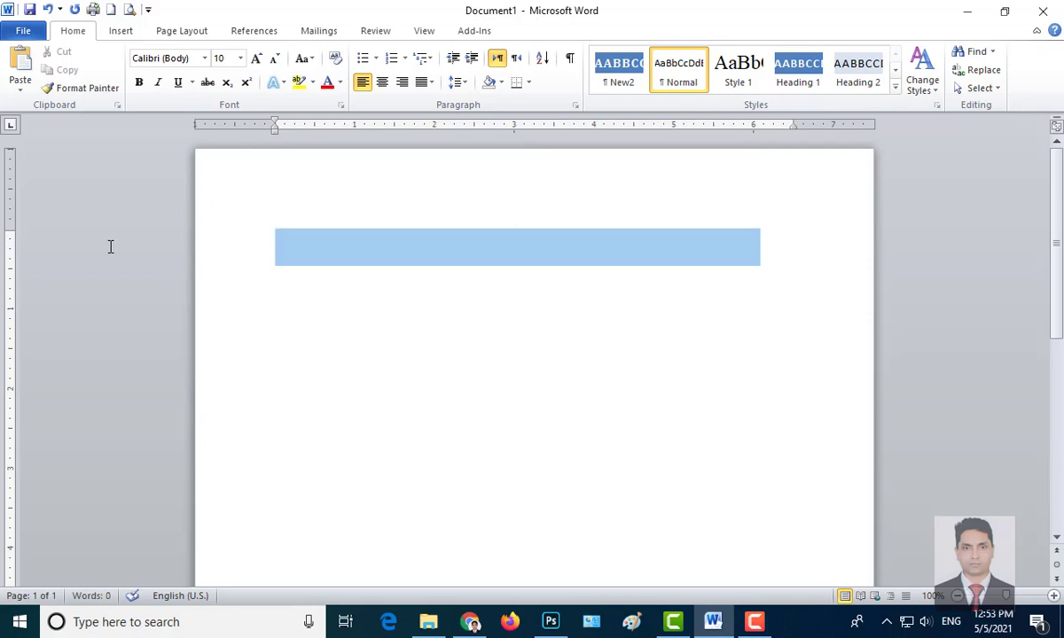
{"action": "left_click", "coordinate": [110, 240]}
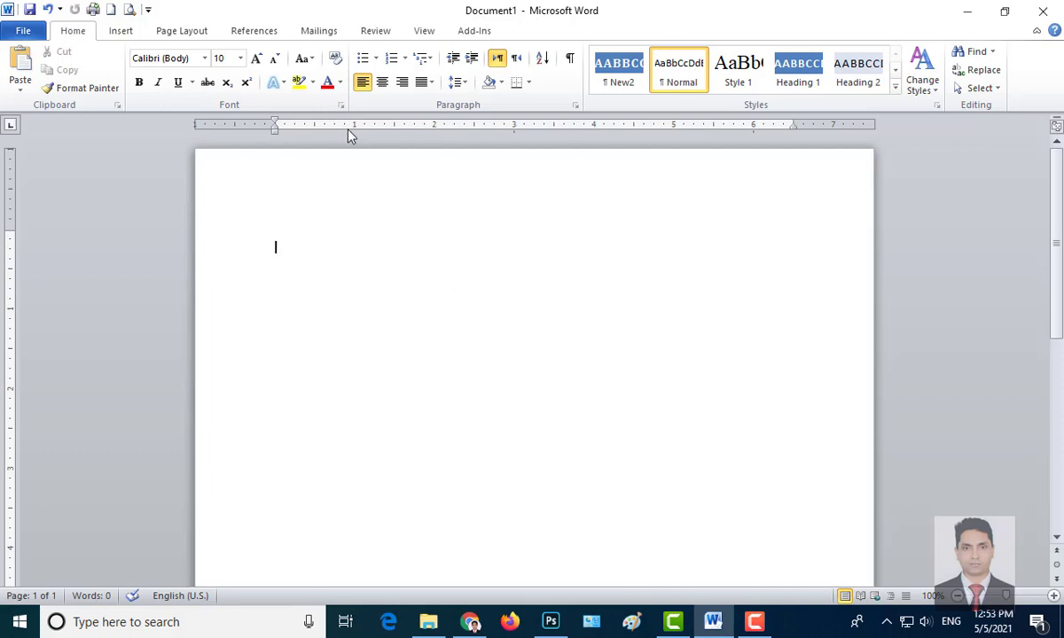
Set left tab stops at 2", 4" and 6" and test them with tabs across two lines.
{"action": "left_click", "coordinate": [435, 128]}
{"action": "key", "text": "Tab"}
{"action": "left_click", "coordinate": [595, 126]}
{"action": "left_click_drag", "start_coordinate": [601, 132], "coordinate": [596, 131]}
{"action": "key", "text": "Return"}
{"action": "left_click", "coordinate": [756, 129]}
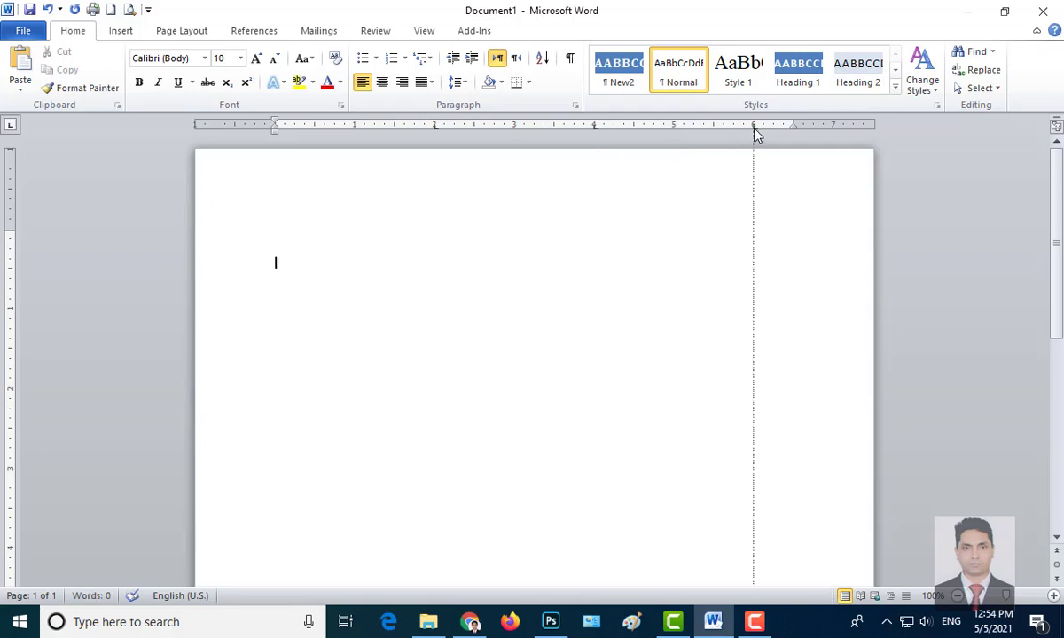
{"action": "key", "text": "Tab"}
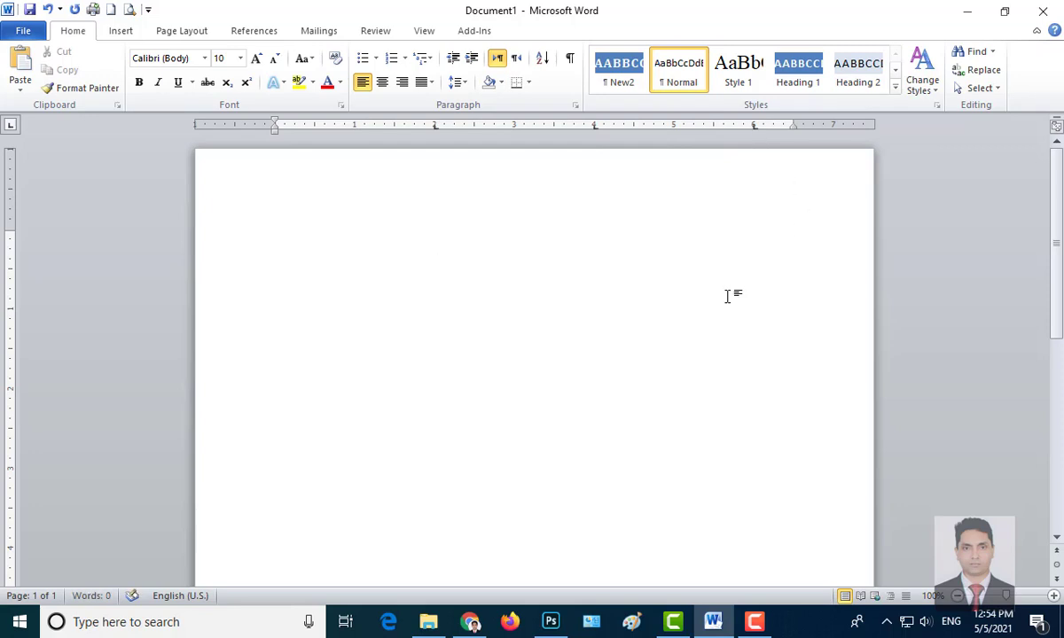
{"action": "left_click", "coordinate": [250, 241]}
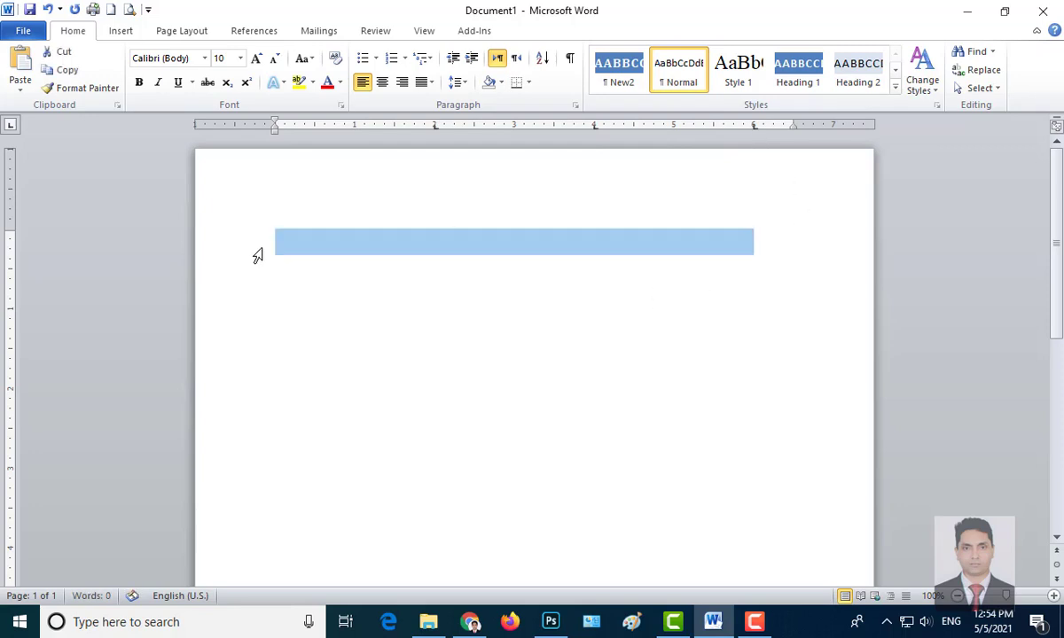
{"action": "left_click", "coordinate": [276, 246]}
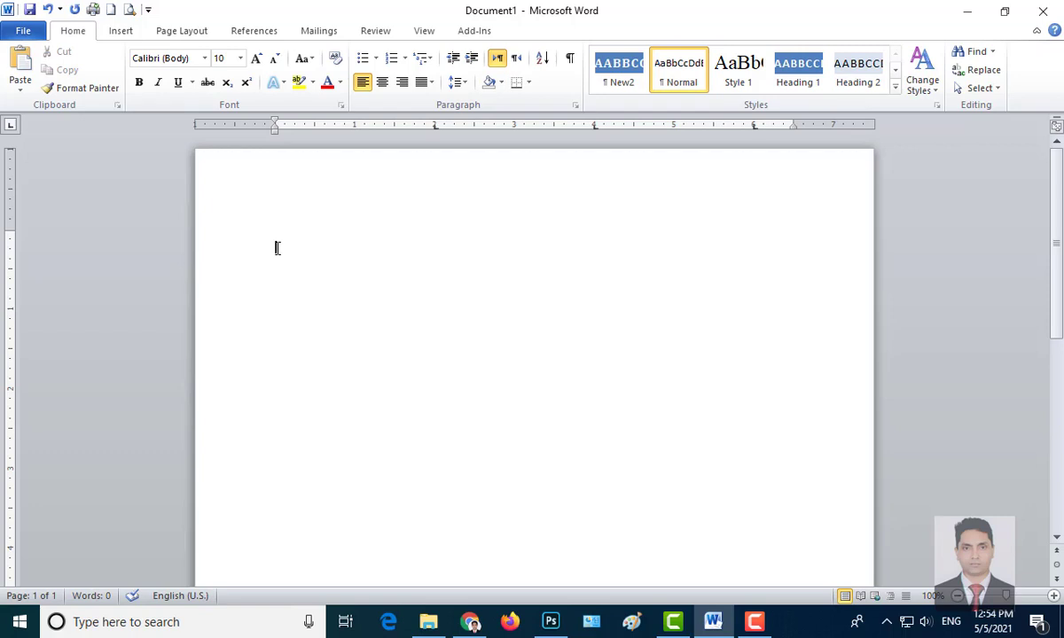
Type the header row SL no, Index and Page No. across the tab stops.
{"action": "type", "text": "H"}
{"action": "type", "text": " n"}
{"action": "type", "text": "o"}
{"action": "key", "text": "Tab"}
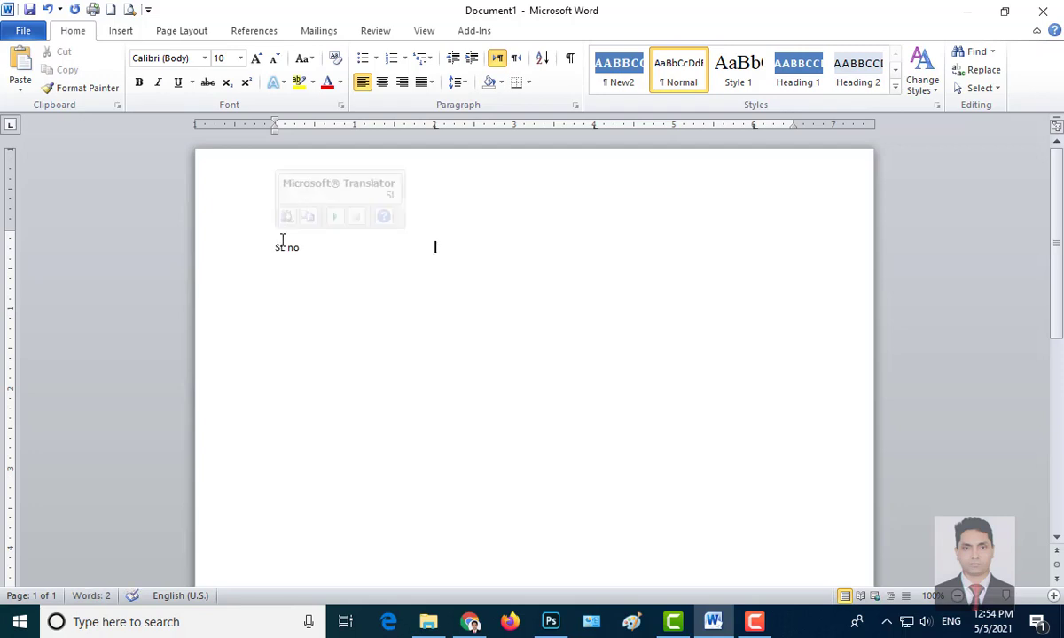
{"action": "type", "text": "Index"}
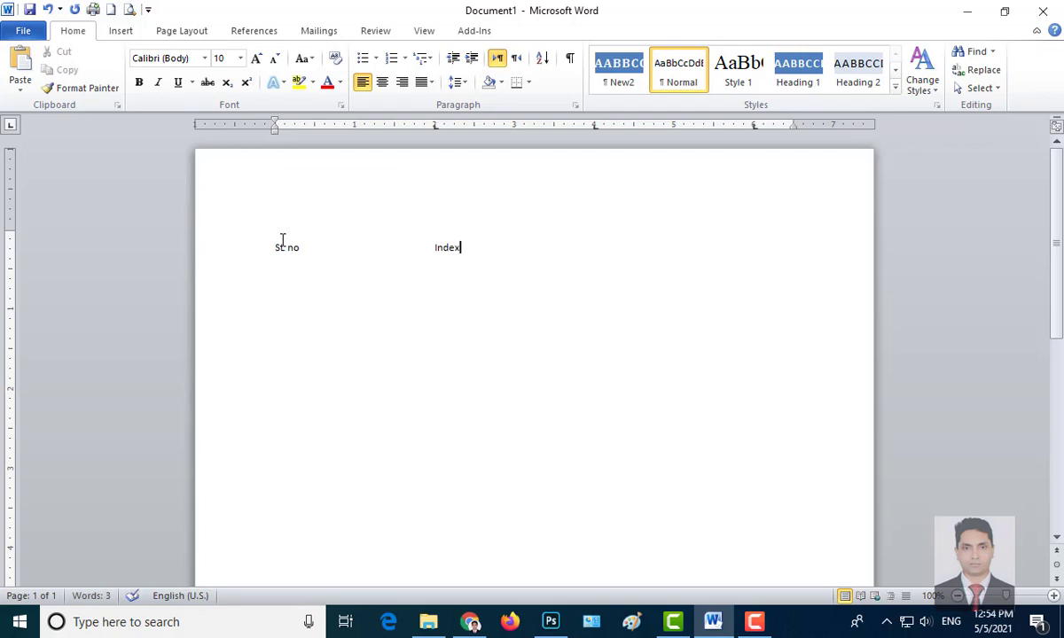
{"action": "key", "text": "Tab"}
{"action": "type", "text": "Page No."}
Open the Bengali contents-page image from the Downloads folder in Picture Manager.
{"action": "mouse_move", "coordinate": [426, 626]}
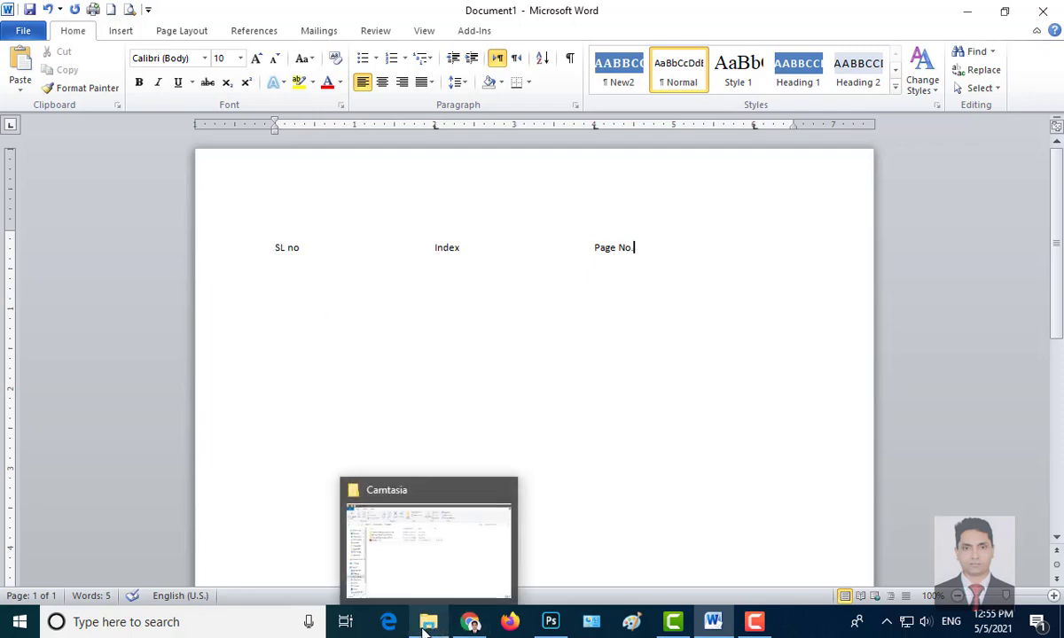
{"action": "left_click", "coordinate": [427, 624]}
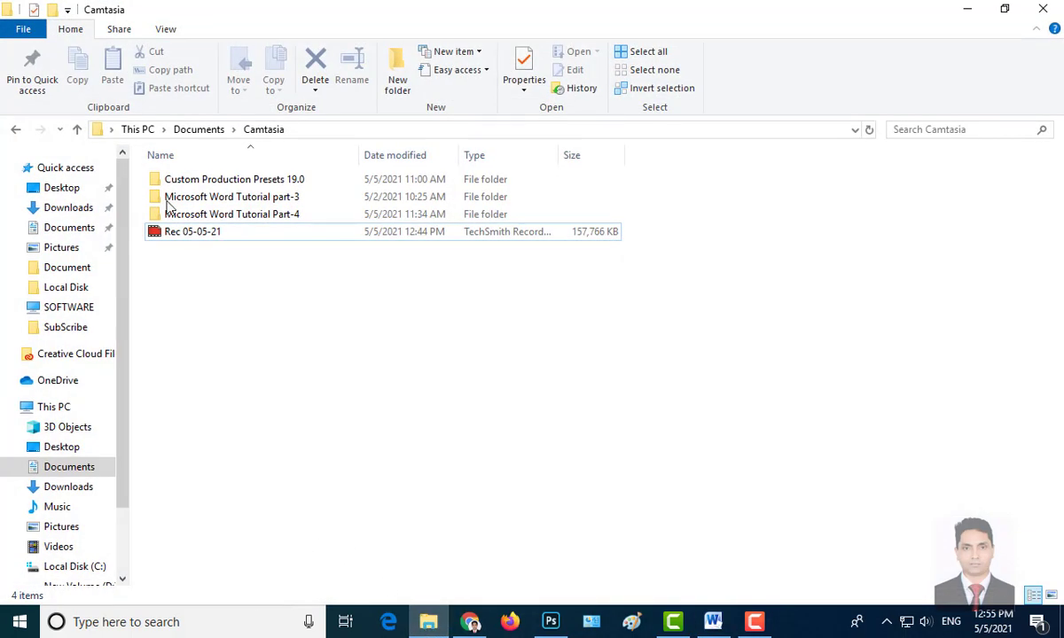
{"action": "left_click", "coordinate": [68, 207]}
{"action": "scroll", "coordinate": [532, 399], "scroll_direction": "down", "scroll_amount": 2}
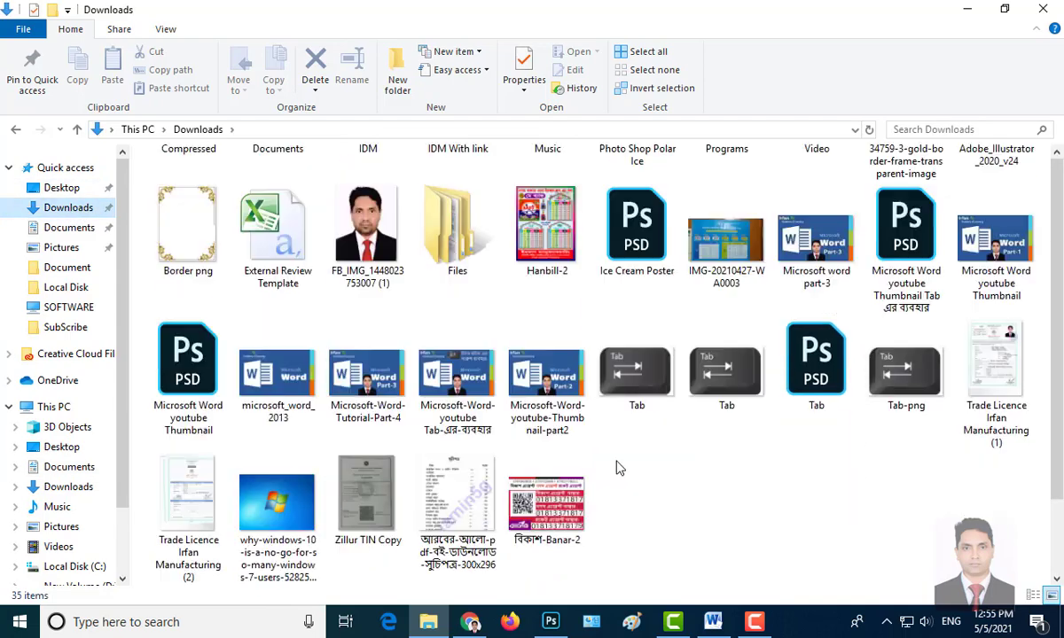
{"action": "left_click", "coordinate": [461, 506]}
{"action": "double_click", "coordinate": [461, 506]}
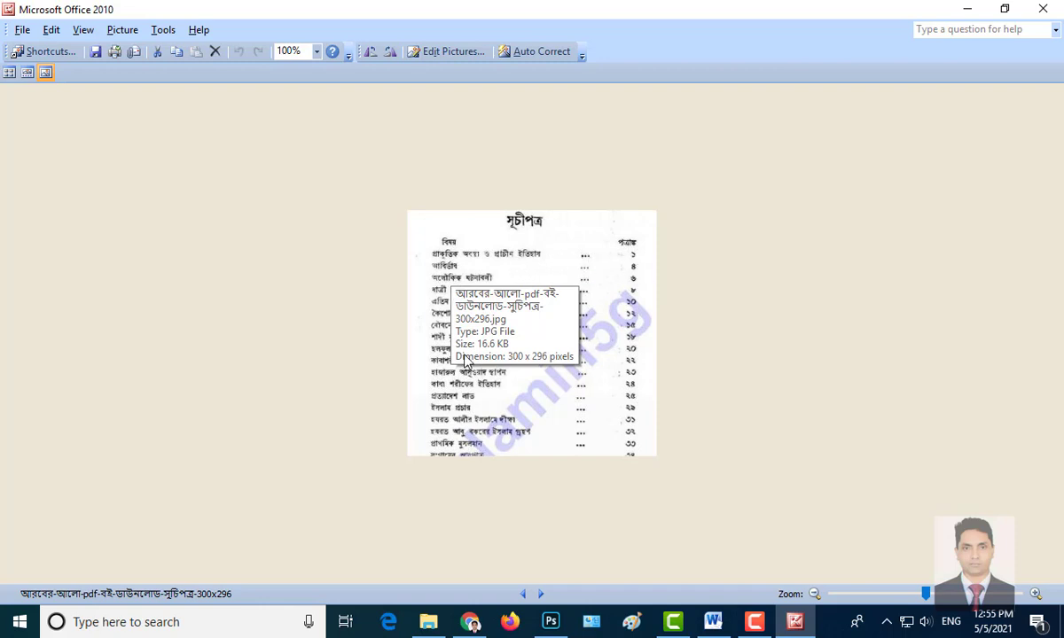
Zoom the contents page to 229%, then close Picture Manager and return to Word.
{"action": "left_click_drag", "start_coordinate": [925, 594], "coordinate": [967, 594]}
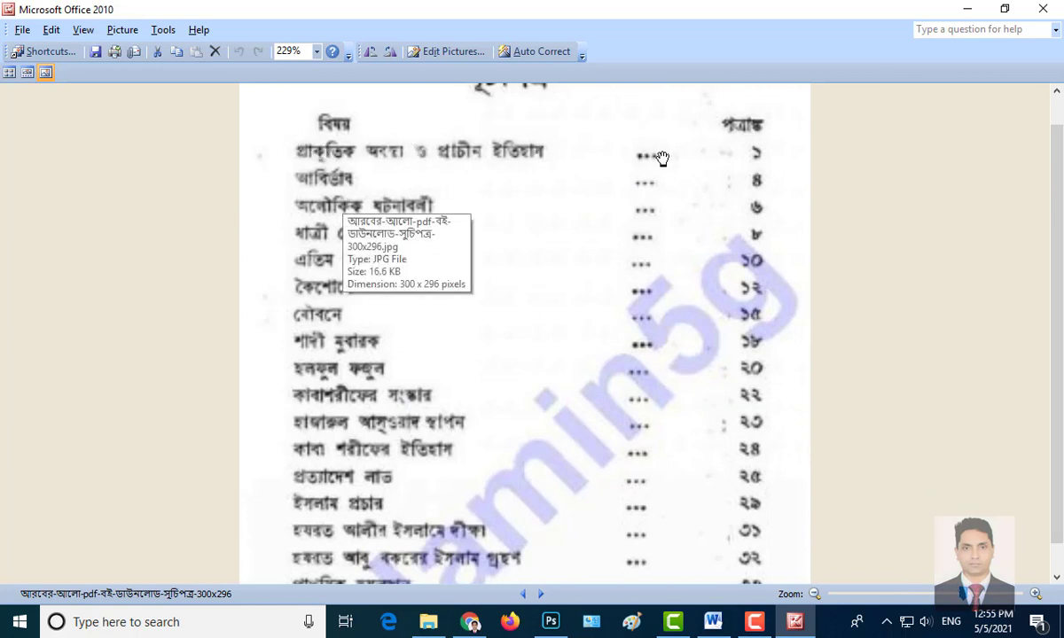
{"action": "left_click", "coordinate": [1043, 9]}
{"action": "left_click", "coordinate": [719, 623]}
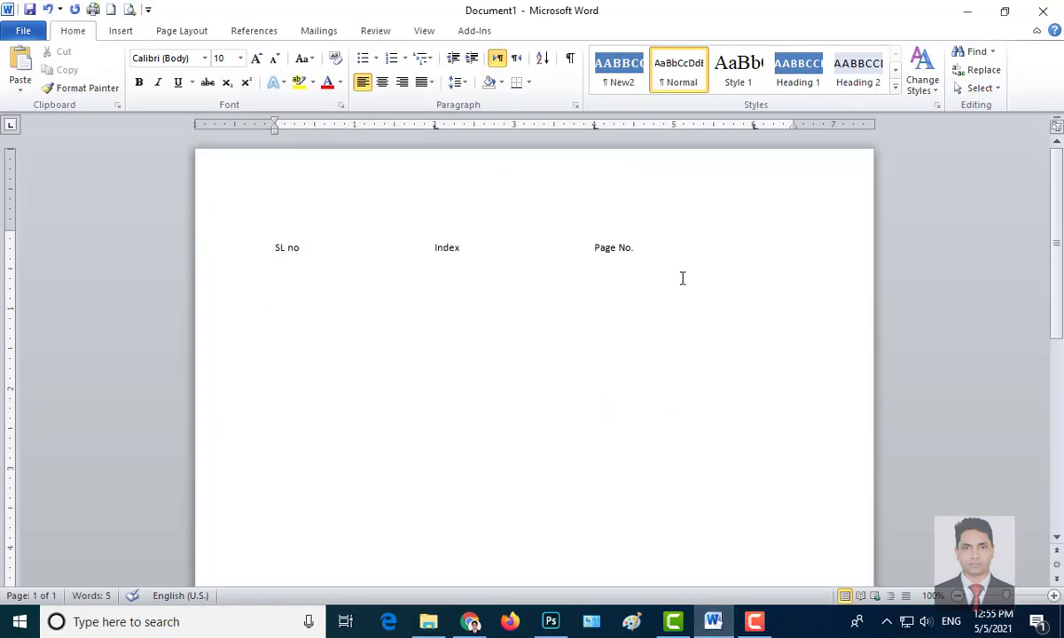
Start the first row with 01 and Ms Word in the Index column.
{"action": "type", "text": "0"}
{"action": "key", "text": "BackSpace"}
{"action": "type", "text": "01"}
{"action": "key", "text": "Tab"}
{"action": "type", "text": "Ms Word"}
Finish row 01 with page number 1 and a typed dotted run after Ms Word.
{"action": "key", "text": "Tab"}
{"action": "type", "text": "1"}
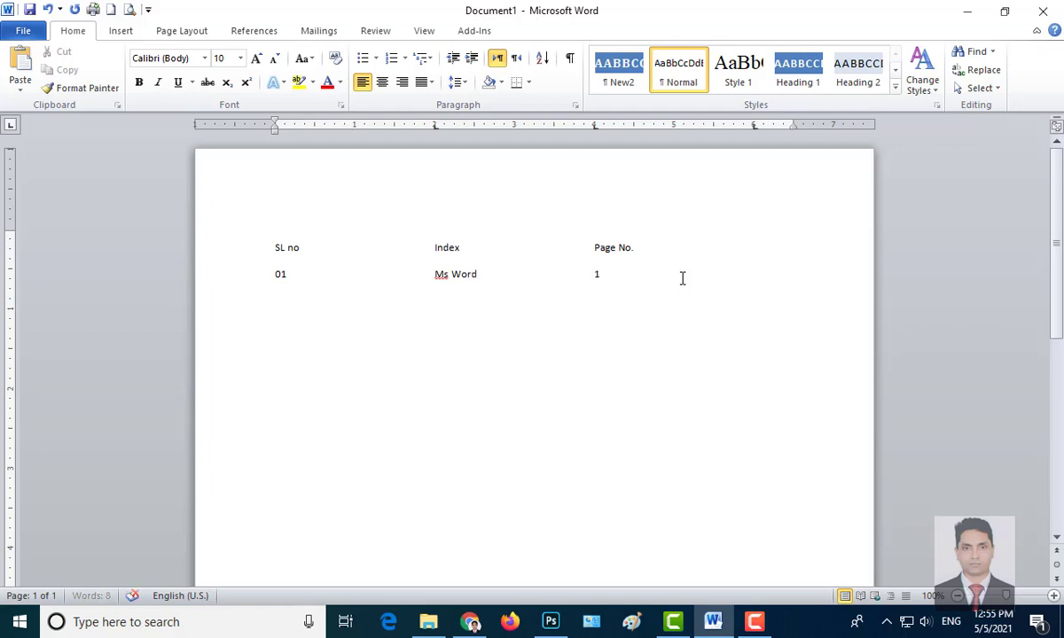
{"action": "left_click", "coordinate": [484, 274]}
{"action": "type", "text": "............."}
Add the second row: 02, MS Excel, page 3.
{"action": "left_click", "coordinate": [644, 279]}
{"action": "type", "text": "02"}
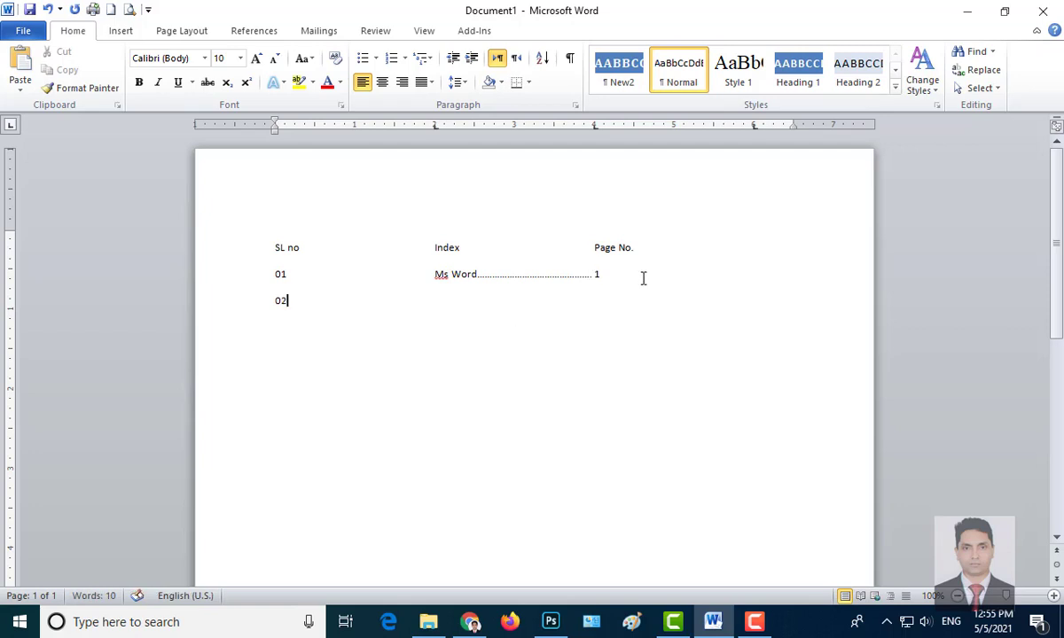
{"action": "key", "text": "Tab"}
{"action": "type", "text": "mS"}
{"action": "key", "text": "BackSpace"}
{"action": "key", "text": "BackSpace"}
{"action": "type", "text": "MS Excel"}
{"action": "key", "text": "Tab"}
{"action": "type", "text": "3"}
Select the whole 01 Ms Word line.
{"action": "left_click_drag", "start_coordinate": [593, 276], "coordinate": [506, 277]}
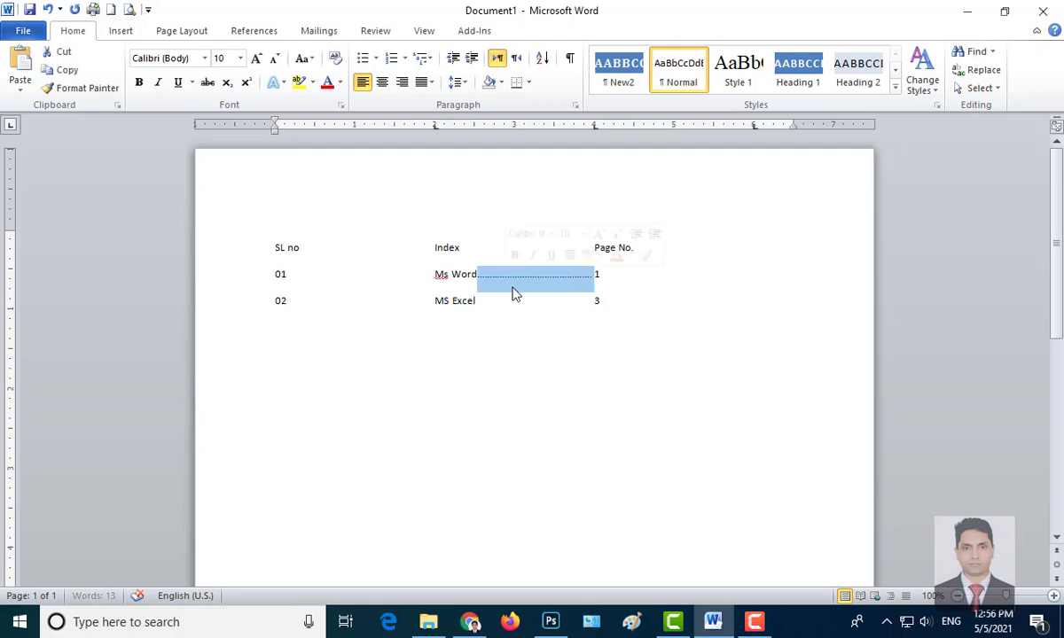
{"action": "left_click", "coordinate": [515, 306]}
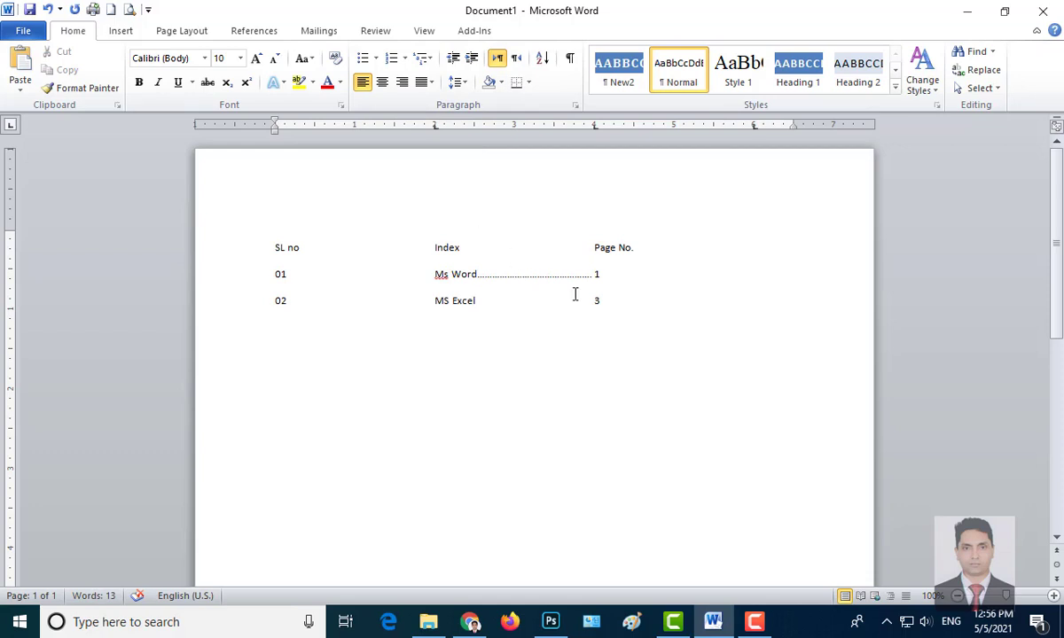
{"action": "left_click_drag", "start_coordinate": [611, 278], "coordinate": [248, 277]}
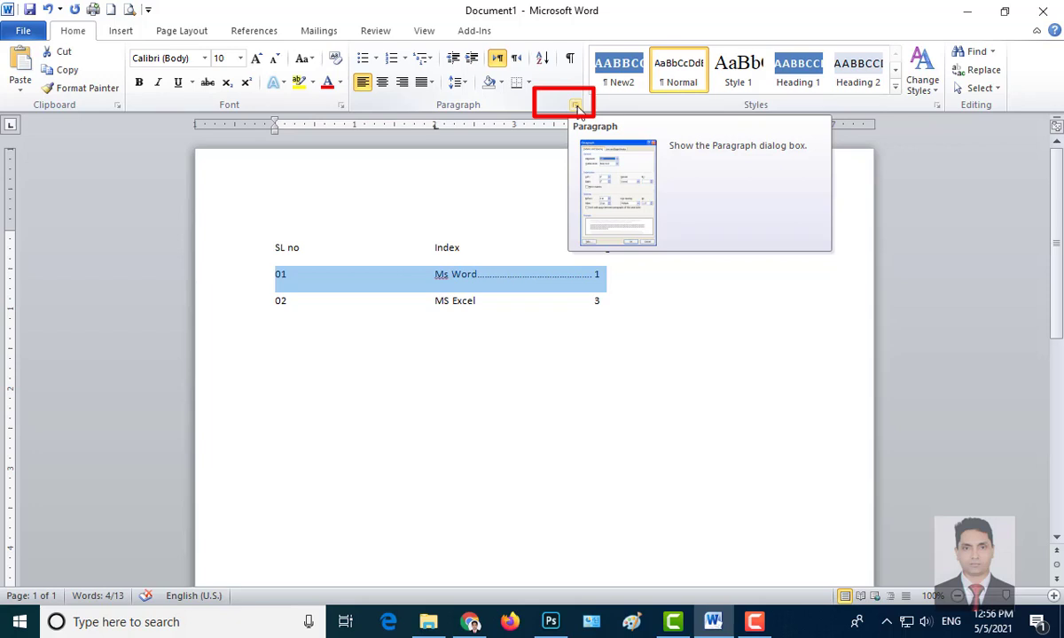
Give the 4" tab stop a dashed leader (option 3) in the Tabs dialog.
{"action": "left_click", "coordinate": [577, 106]}
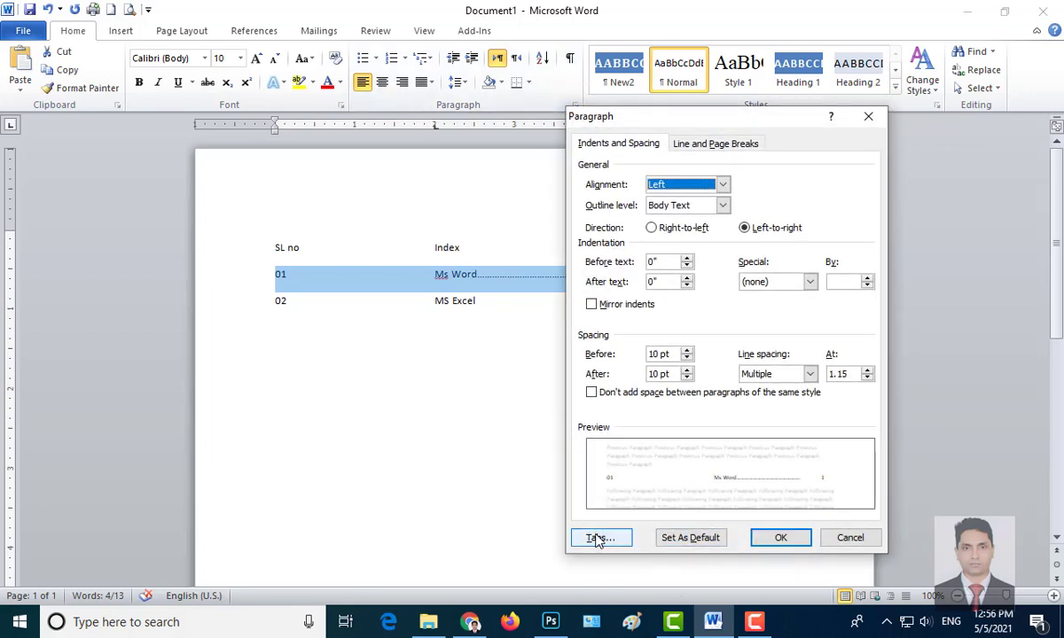
{"action": "left_click", "coordinate": [599, 539]}
{"action": "left_click_drag", "start_coordinate": [715, 335], "coordinate": [782, 269]}
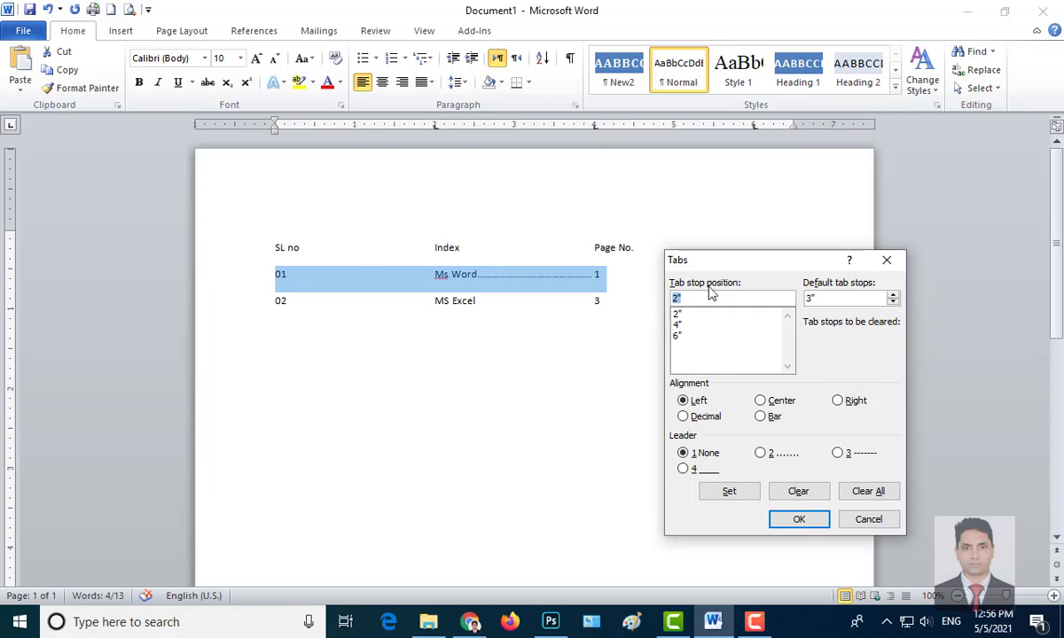
{"action": "left_click", "coordinate": [678, 325]}
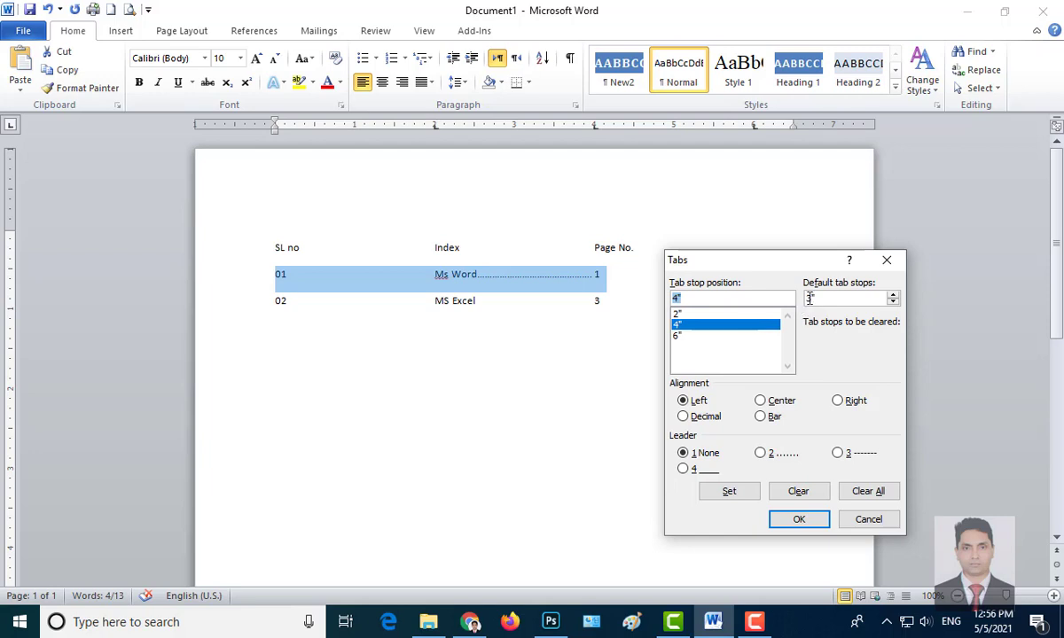
{"action": "left_click", "coordinate": [809, 299]}
{"action": "left_click", "coordinate": [696, 326]}
{"action": "left_click", "coordinate": [761, 453]}
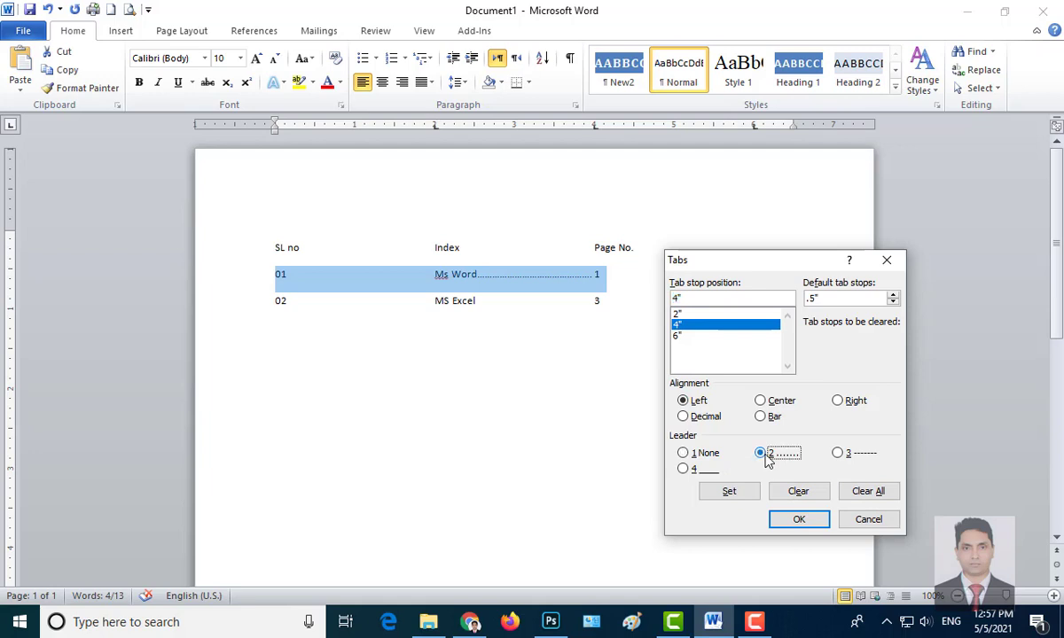
{"action": "left_click", "coordinate": [847, 454]}
{"action": "left_click", "coordinate": [683, 469]}
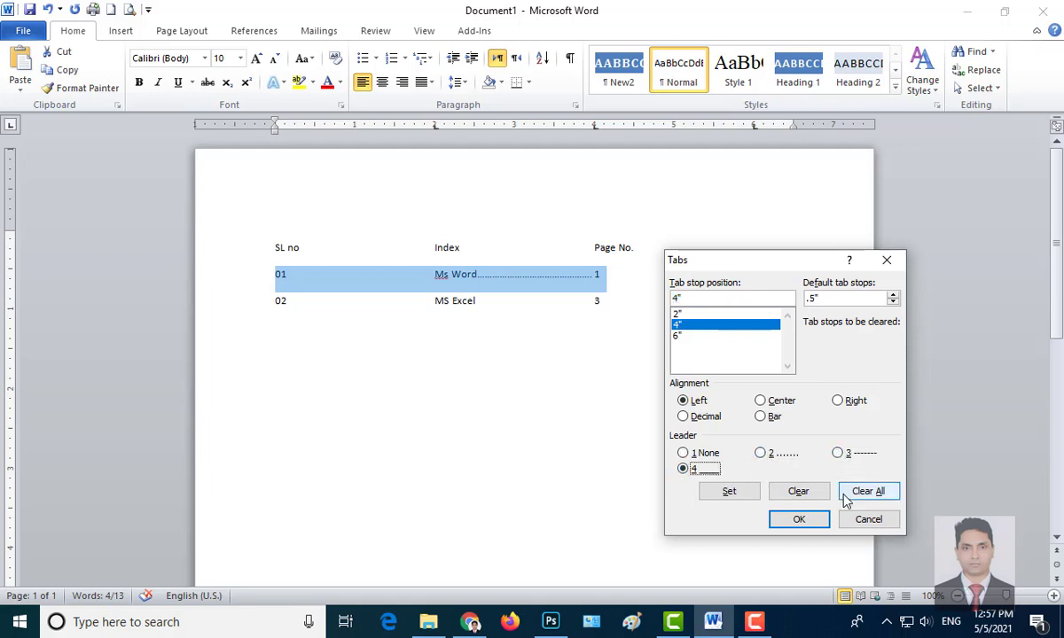
{"action": "left_click", "coordinate": [839, 456]}
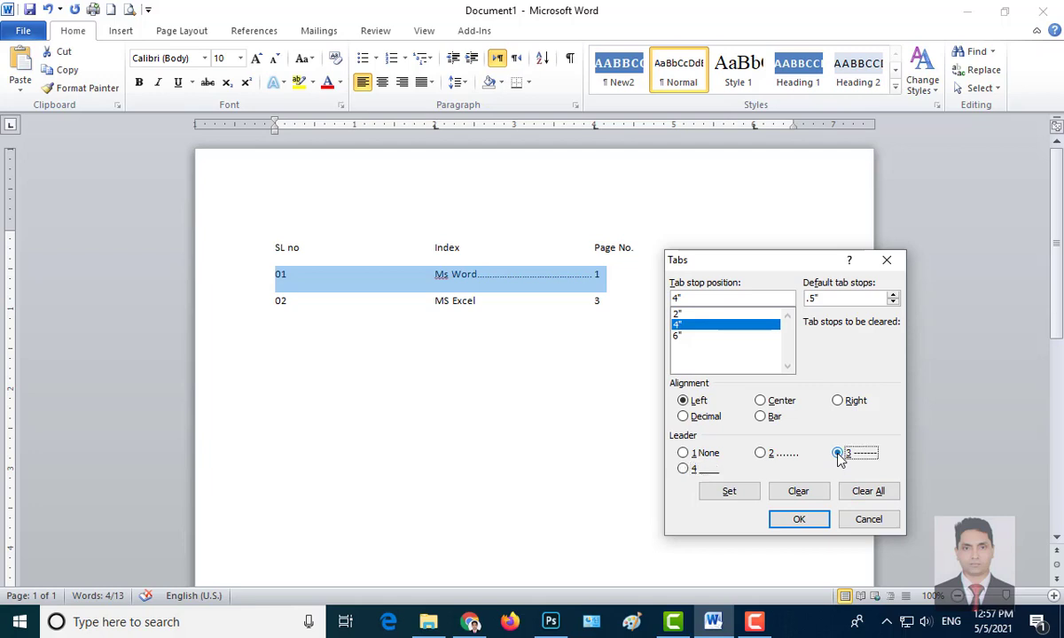
{"action": "left_click", "coordinate": [798, 521]}
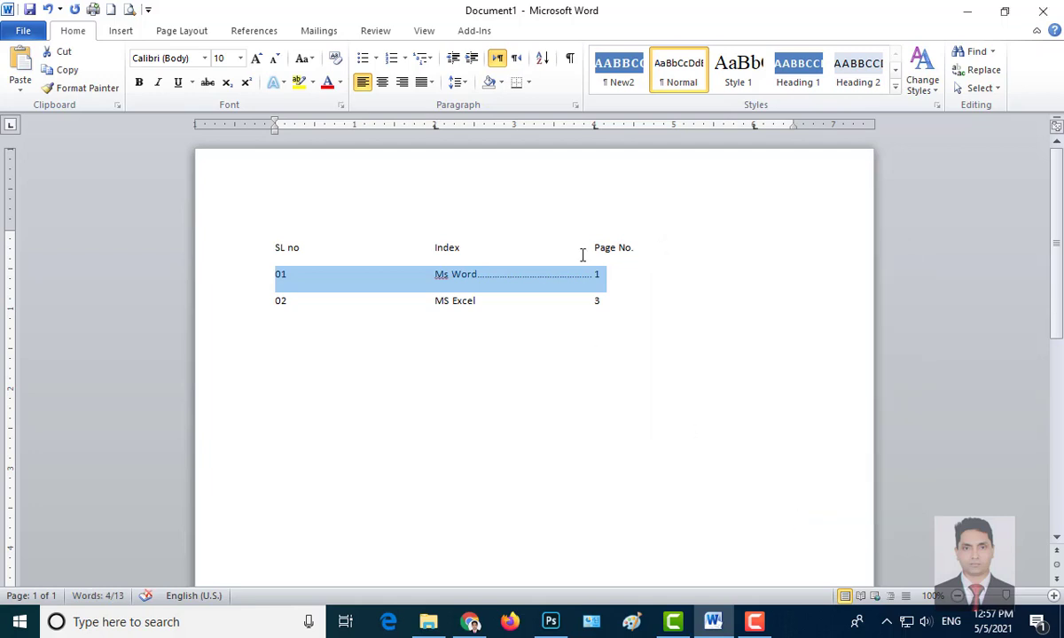
{"action": "left_click", "coordinate": [618, 281]}
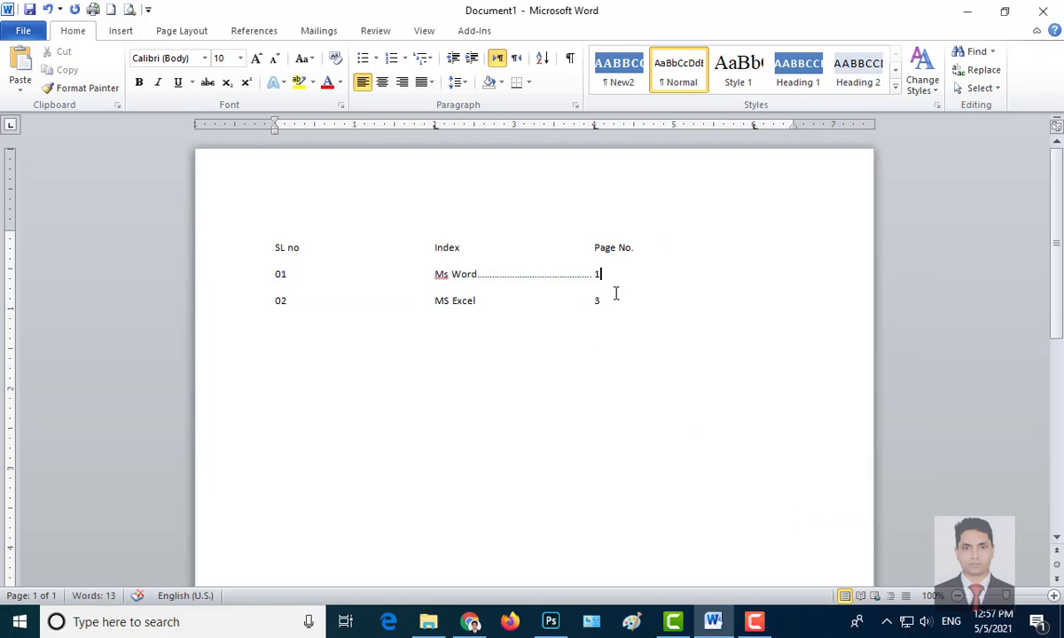
Add a new line reading 2, Ms Excel and page 3, separated by tabs.
{"action": "key", "text": "Return"}
{"action": "type", "text": "2"}
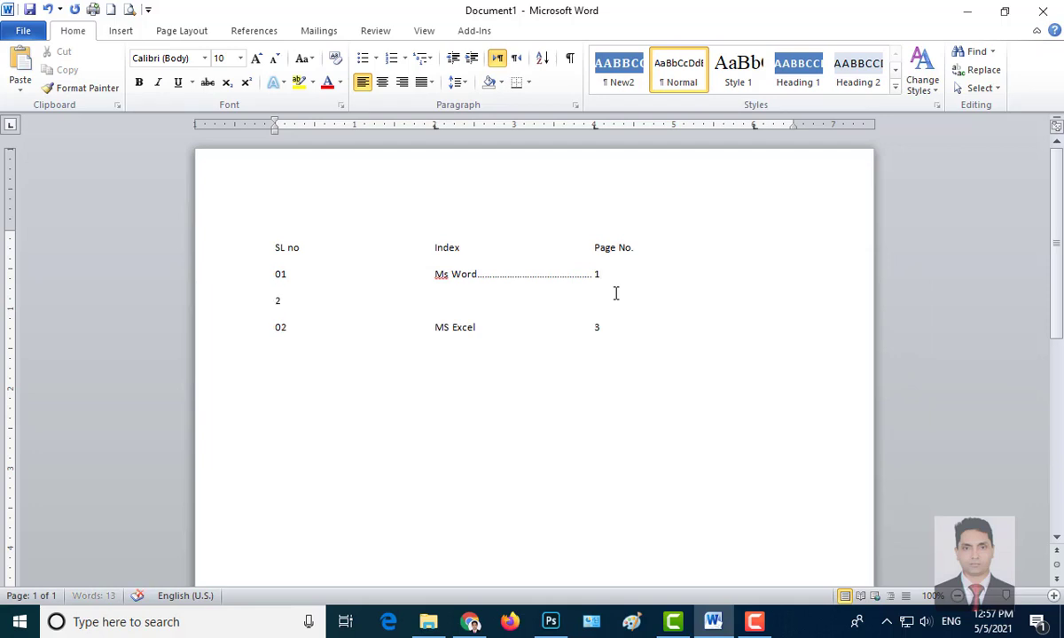
{"action": "key", "text": "Tab"}
{"action": "type", "text": "Ms Excel"}
{"action": "key", "text": "Tab"}
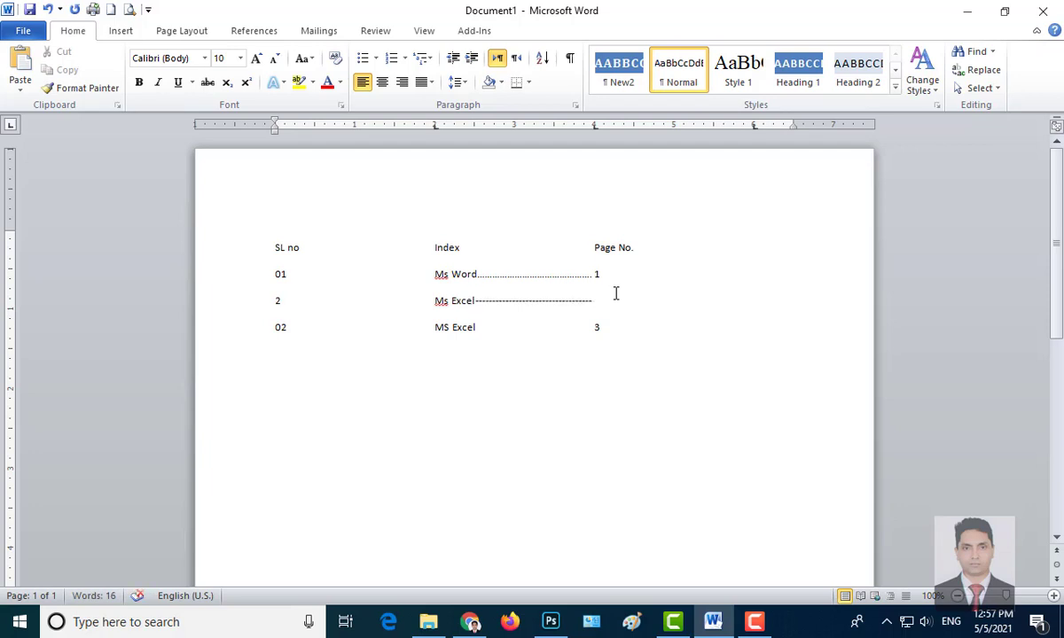
{"action": "type", "text": "3"}
Give the Ms Excel row a dotted leader on the 4" tab and add an empty line above Ms Power Point.
{"action": "left_click_drag", "start_coordinate": [641, 330], "coordinate": [406, 321]}
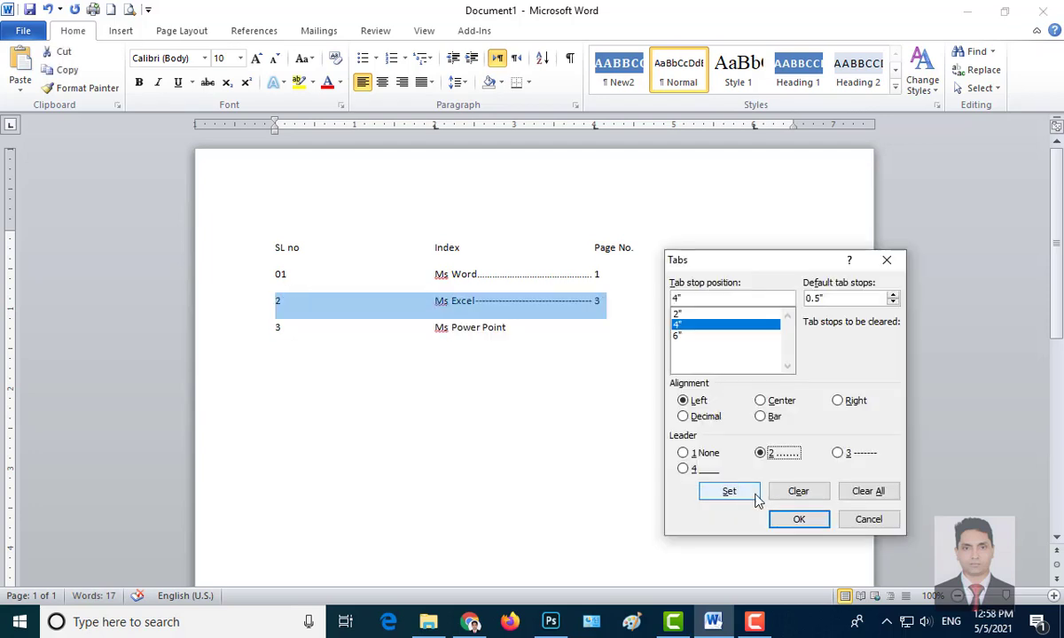
{"action": "left_click", "coordinate": [756, 497]}
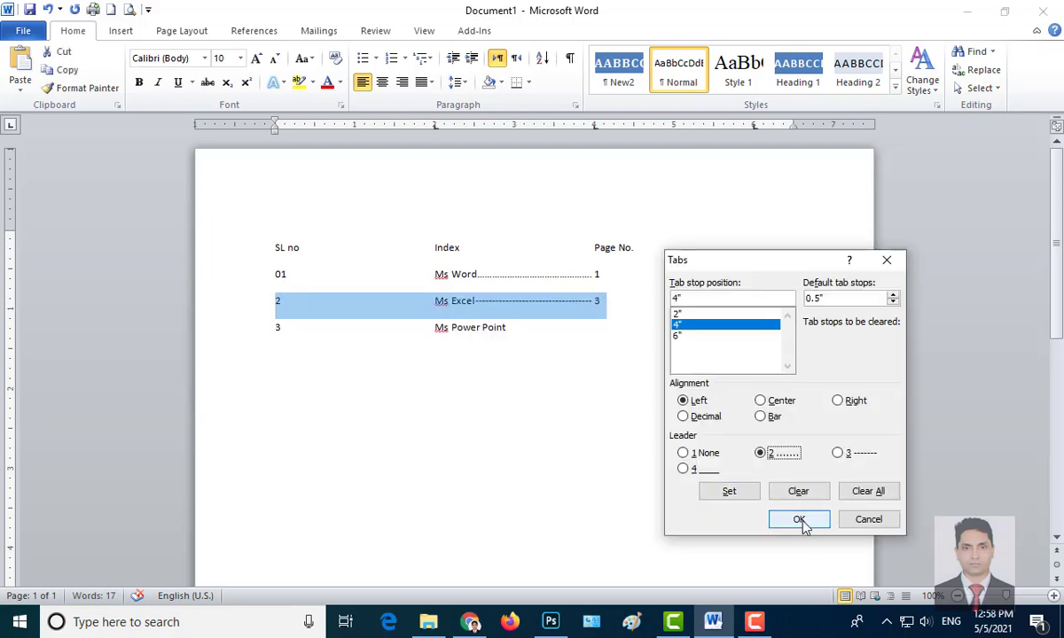
{"action": "left_click", "coordinate": [800, 522]}
{"action": "left_click", "coordinate": [513, 330]}
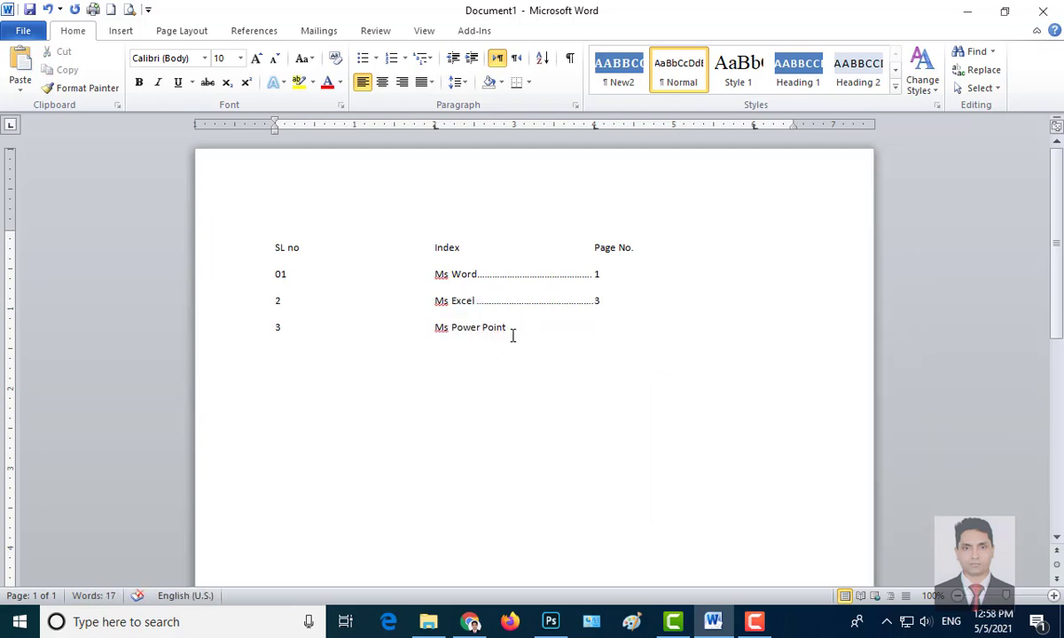
{"action": "key", "text": "Tab"}
{"action": "left_click", "coordinate": [620, 299]}
{"action": "key", "text": "Return"}
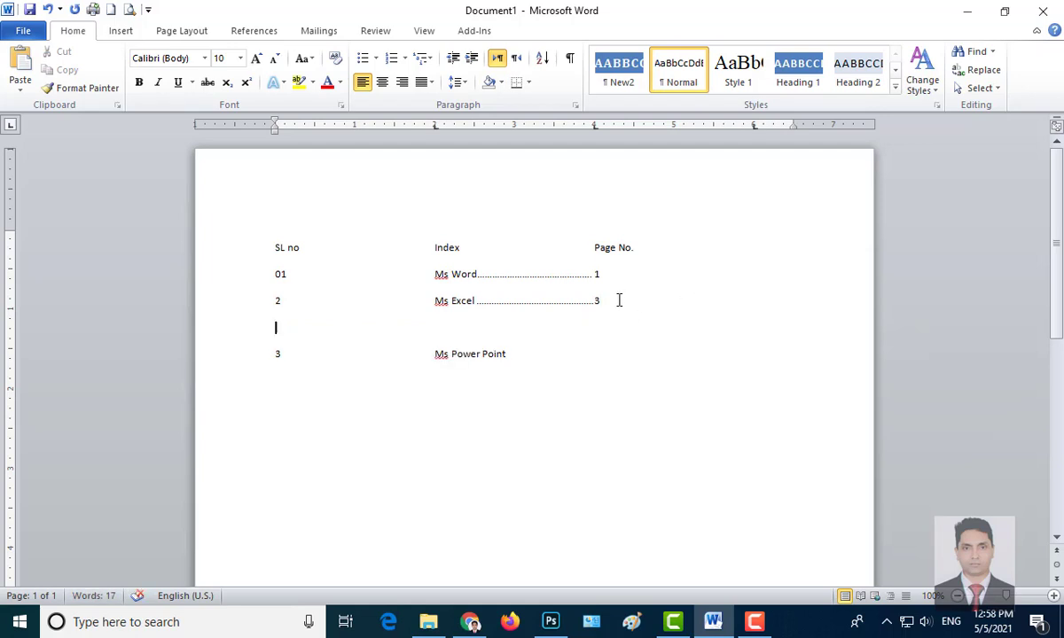
Add row 3 'power point' with a dotted leader to its page column.
{"action": "type", "text": "3"}
{"action": "key", "text": "Tab"}
{"action": "type", "text": "power point"}
{"action": "key", "text": "Tab"}
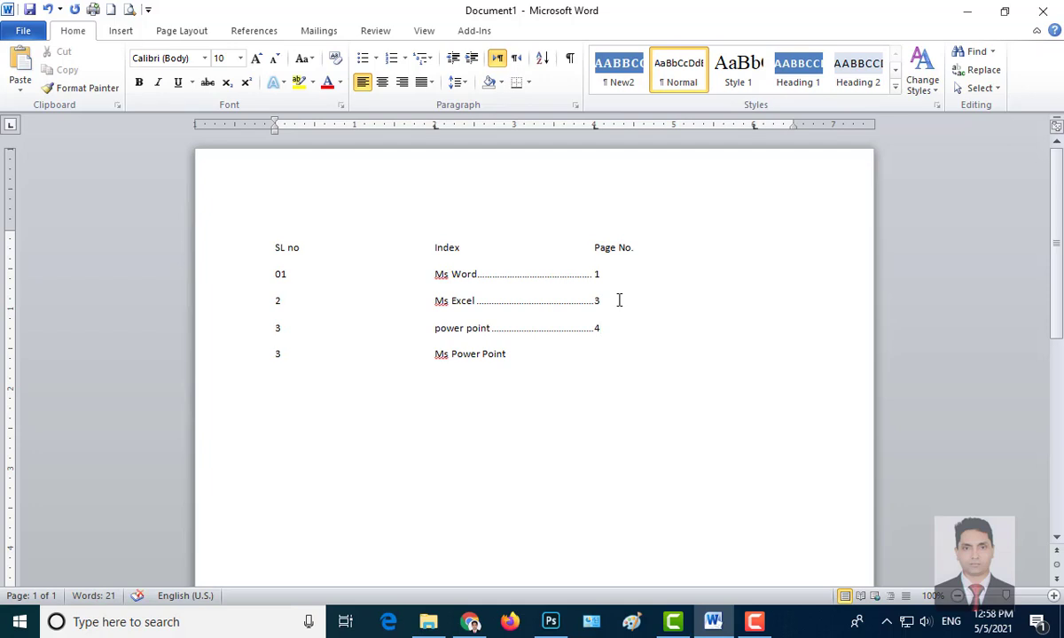
{"action": "key", "text": "Return"}
Add row 4 'Adobe' with a dotted leader to page 5, then delete the old Ms Power Point line.
{"action": "type", "text": "4"}
{"action": "key", "text": "Tab"}
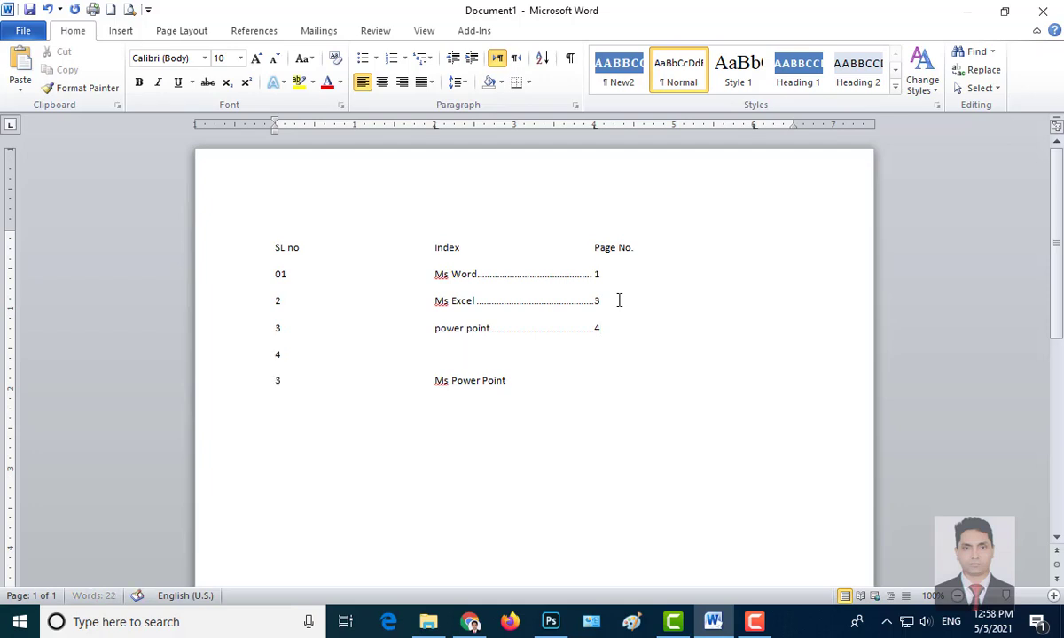
{"action": "type", "text": "ll"}
{"action": "key", "text": "Tab"}
{"action": "key", "text": "BackSpace"}
{"action": "key", "text": "BackSpace"}
{"action": "key", "text": "BackSpace"}
{"action": "type", "text": "ace"}
{"action": "key", "text": "BackSpace"}
{"action": "key", "text": "BackSpace"}
{"action": "key", "text": "BackSpace"}
{"action": "type", "text": "Adobe"}
{"action": "key", "text": "Tab"}
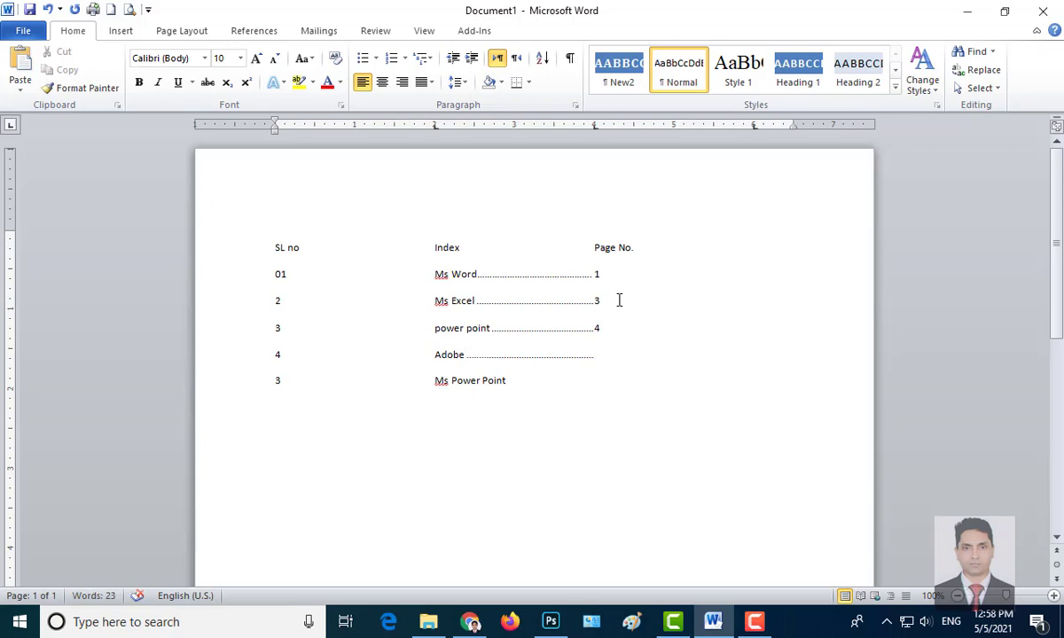
{"action": "type", "text": "5"}
{"action": "key", "text": "Return"}
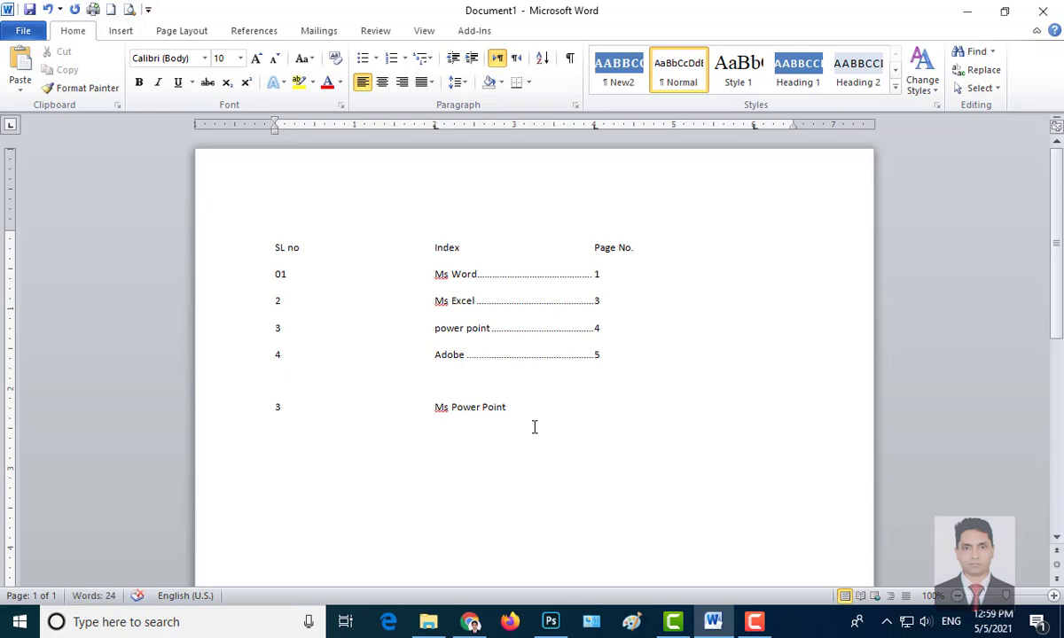
{"action": "left_click", "coordinate": [109, 409]}
{"action": "key", "text": "Delete"}
Replace the index text with the pasted Bengali names line, then delete that line.
{"action": "left_click_drag", "start_coordinate": [624, 375], "coordinate": [221, 247]}
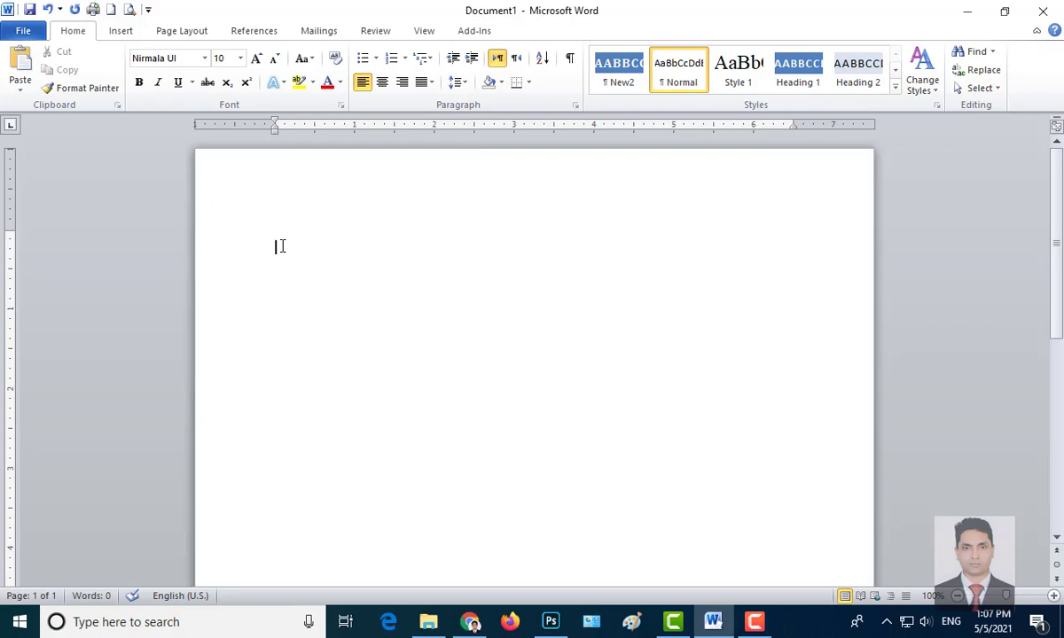
{"action": "type", "text": "জিল্লুর রহমান\tনজরুল ইসলাম\tজাহানারা ইসলাম\tনওগাঁ"}
{"action": "key", "text": "BackSpace"}
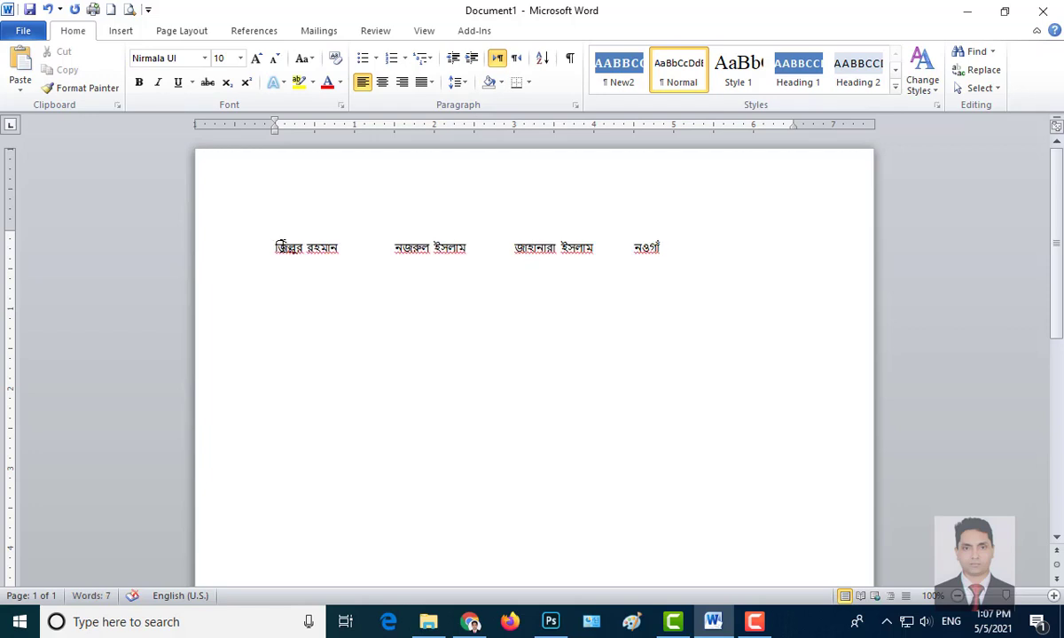
{"action": "key", "text": "Return"}
{"action": "key", "text": "shift+Up"}
{"action": "key", "text": "ctrl+c"}
{"action": "key", "text": "Delete"}
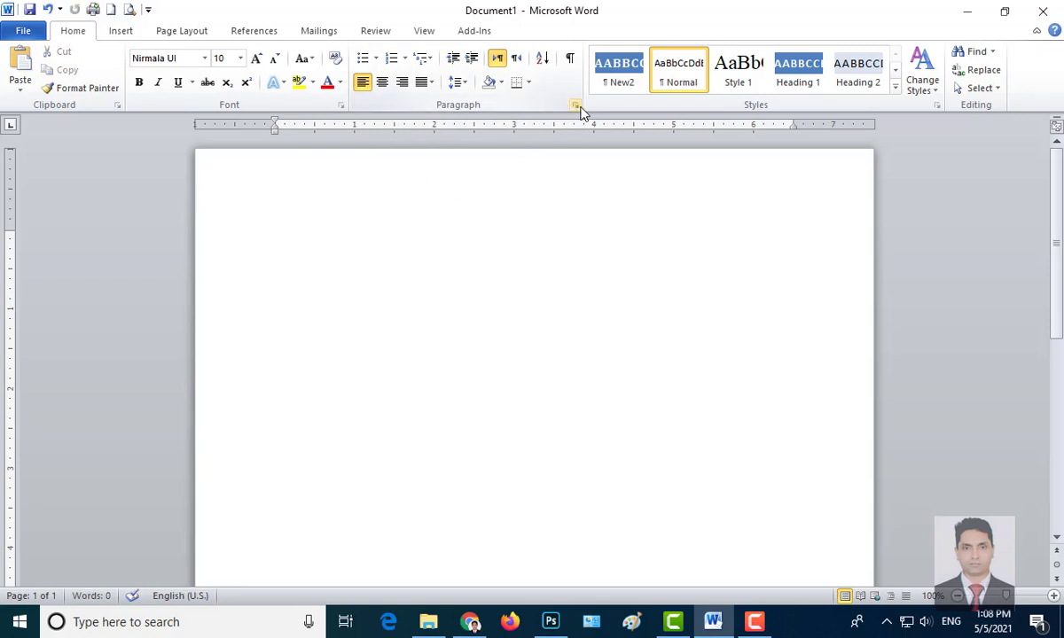
Switch to the Bengali keyboard and type নাম on the empty page.
{"action": "type", "text": "bf"}
{"action": "key", "text": "BackSpace"}
{"action": "key", "text": "BackSpace"}
{"action": "left_click", "coordinate": [888, 621]}
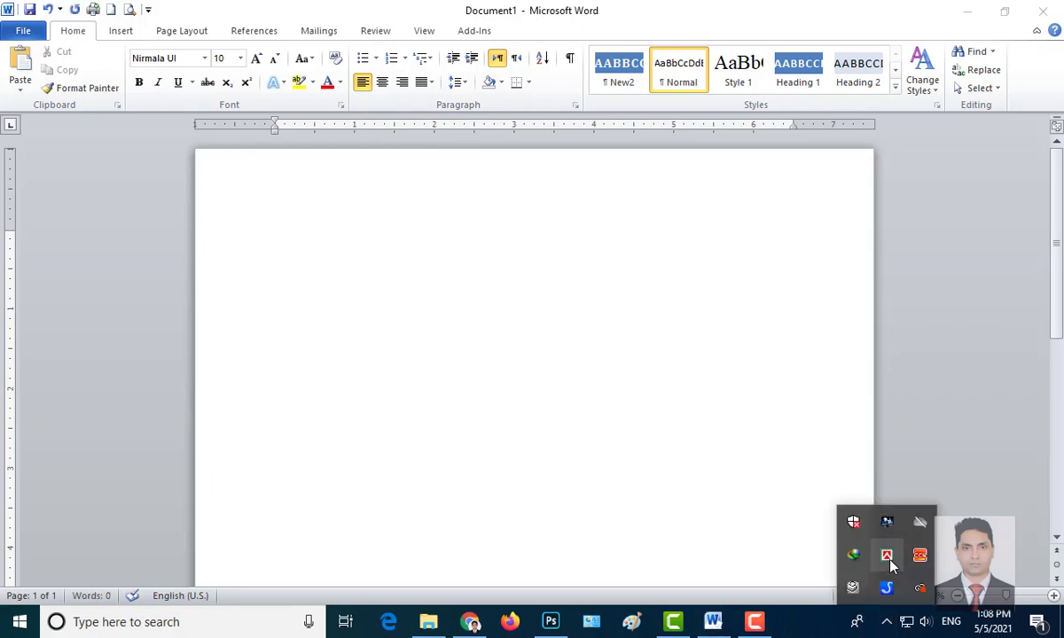
{"action": "left_click", "coordinate": [266, 233]}
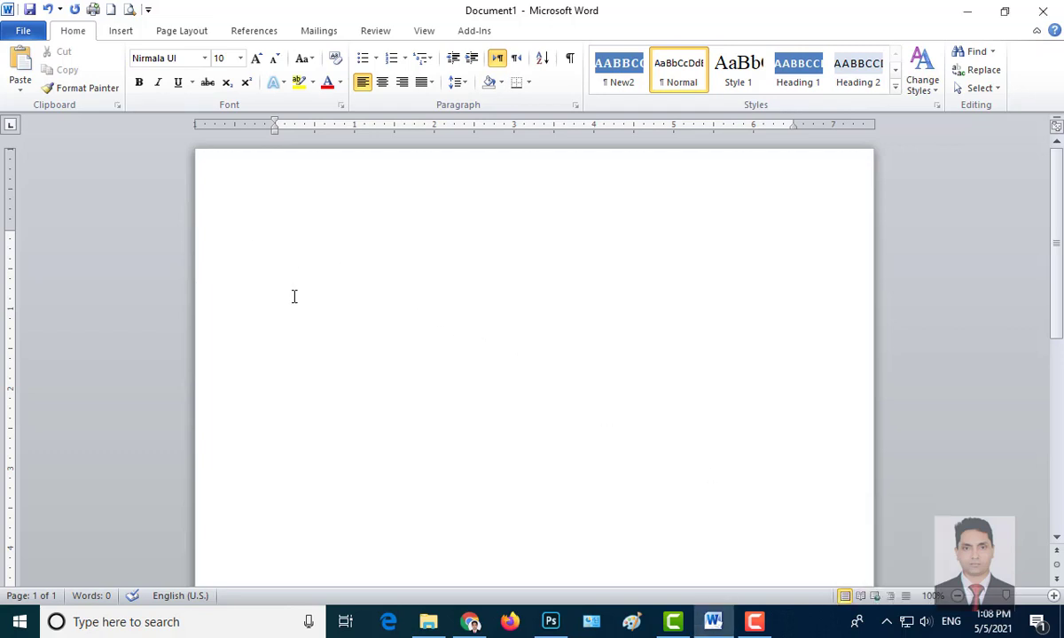
{"action": "type", "text": "নাম"}
{"action": "key", "text": "Tab"}
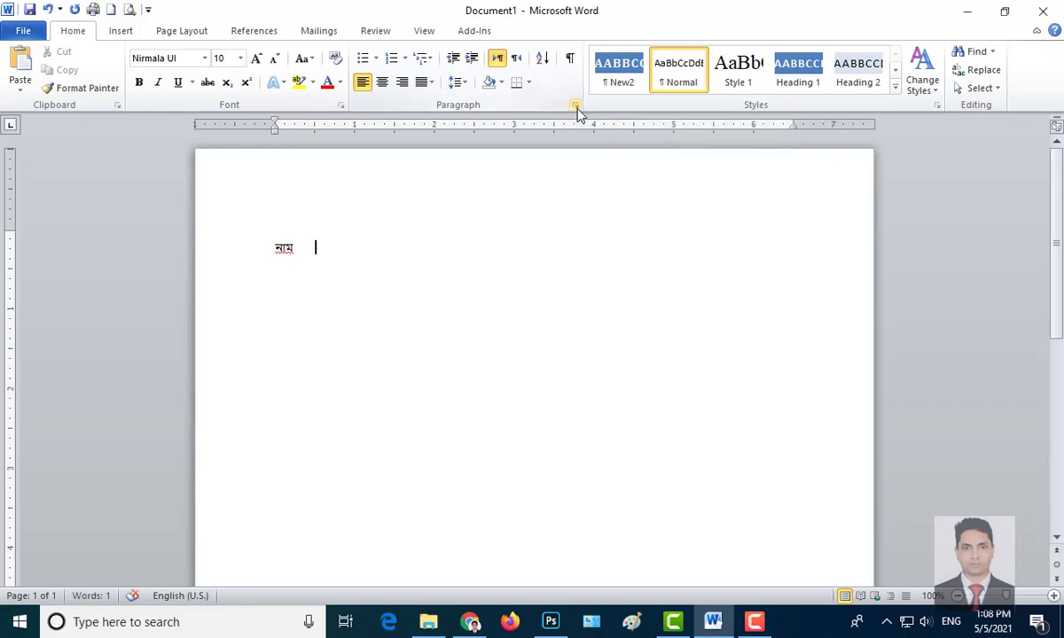
Change the default tab stops from 0.5" to 1" in the Tabs dialog.
{"action": "left_click", "coordinate": [574, 105]}
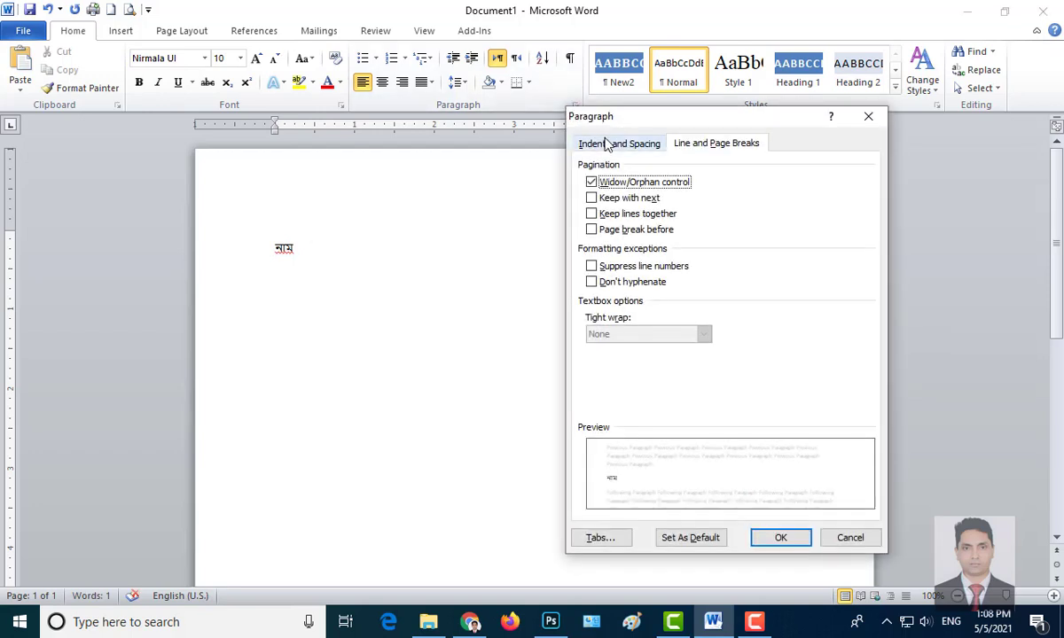
{"action": "left_click", "coordinate": [600, 538]}
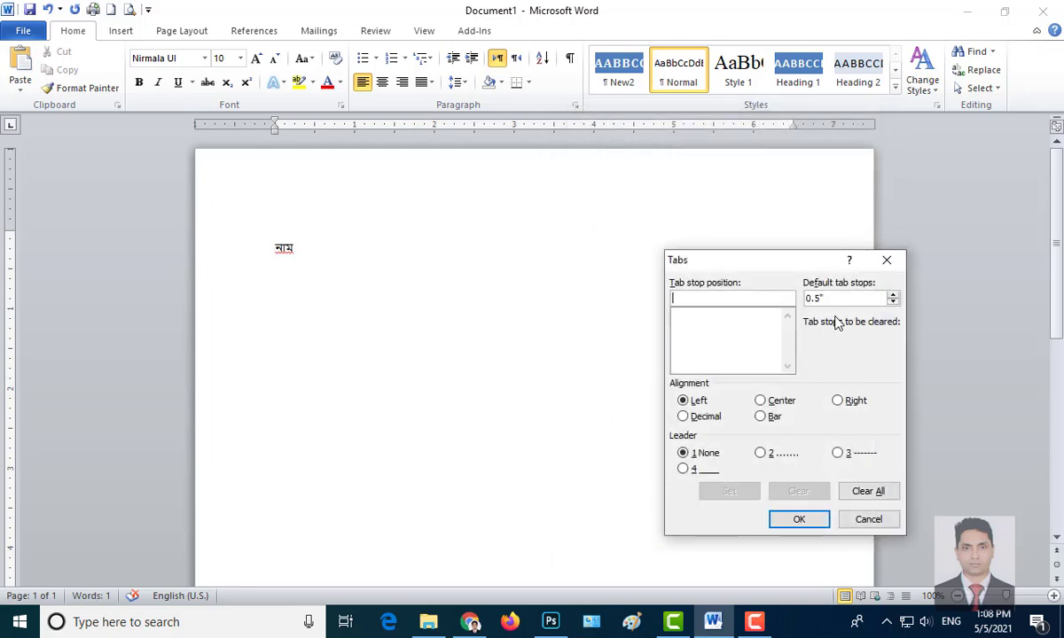
{"action": "left_click_drag", "start_coordinate": [821, 298], "coordinate": [775, 293]}
{"action": "type", "text": "1"}
{"action": "left_click", "coordinate": [798, 521]}
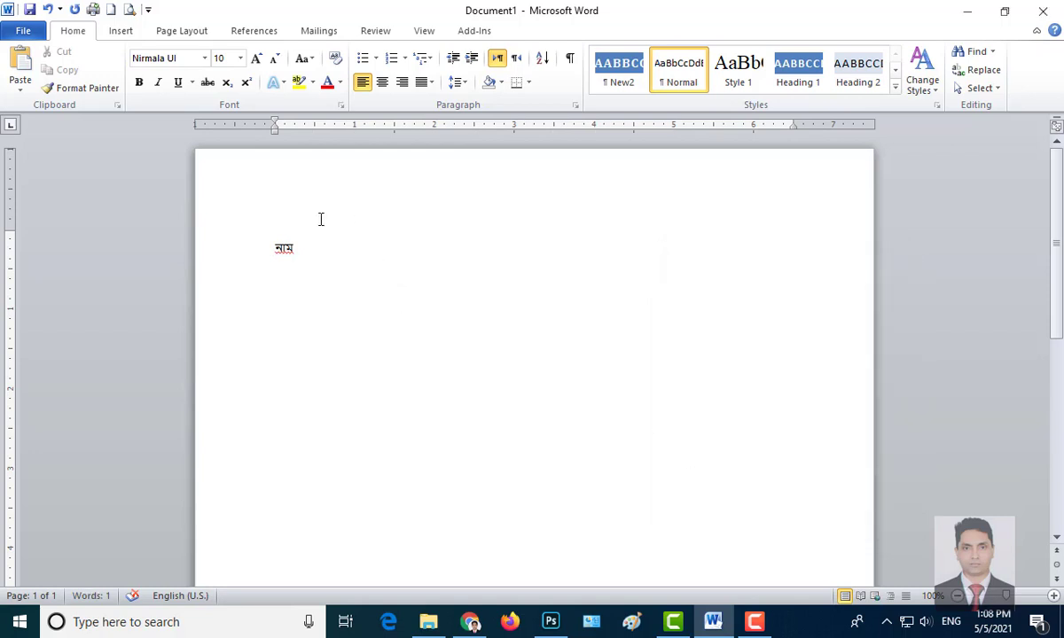
Type the headings পিতার নাম, মাতার নাম and জেলার after নাম, separated by tabs.
{"action": "key", "text": "Tab"}
{"action": "left_click", "coordinate": [295, 248]}
{"action": "key", "text": "Tab"}
{"action": "type", "text": "পিতানর নাম"}
{"action": "key", "text": "Tab"}
{"action": "type", "text": "মা"}
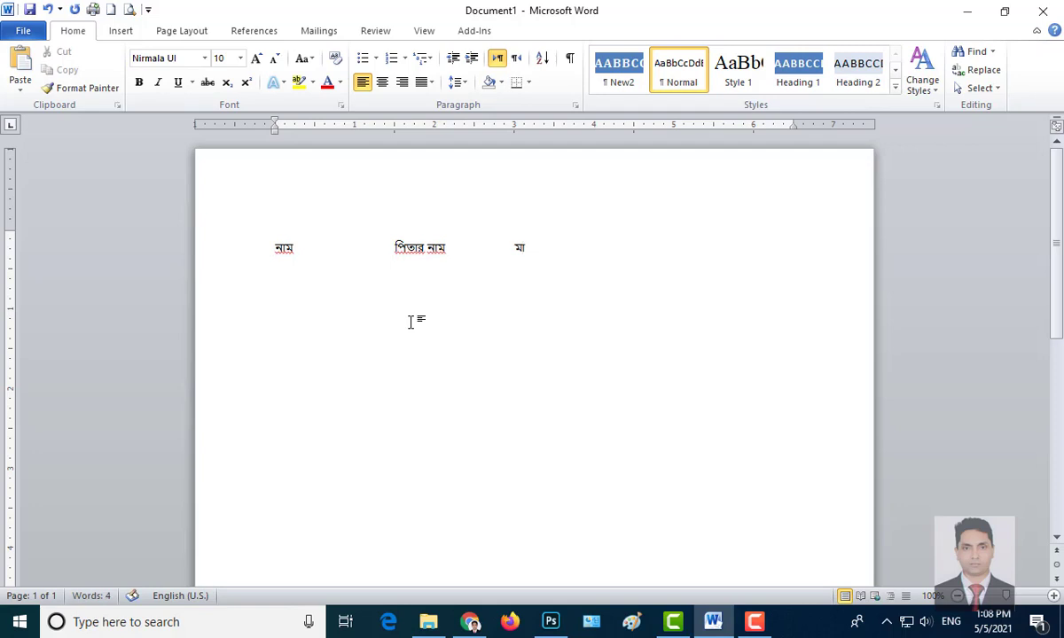
{"action": "type", "text": "তার নাম"}
{"action": "key", "text": "Tab"}
{"action": "type", "text": "জেলা"}
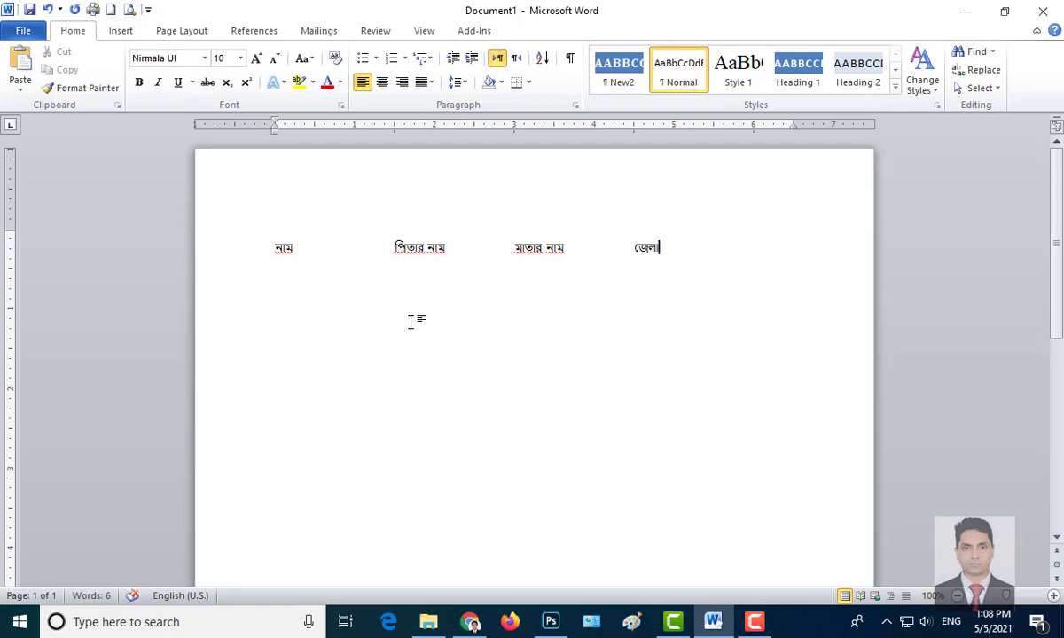
{"action": "type", "text": "র নাম"}
Paste the Bengali names row on a new line and move the mother's name into the third column.
{"action": "key", "text": "Return"}
{"action": "key", "text": "ctrl+v"}
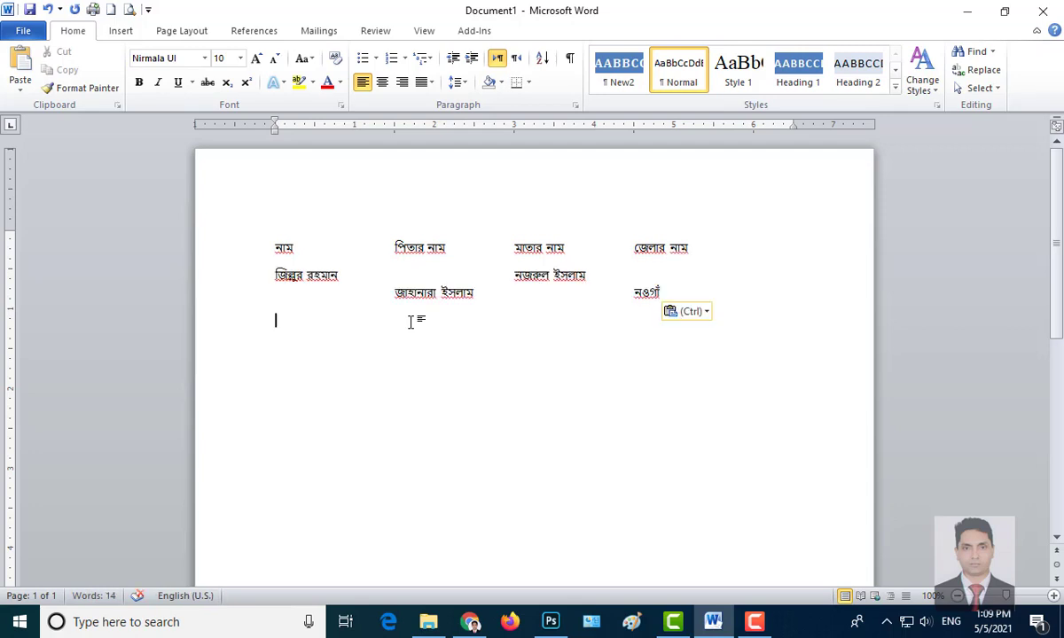
{"action": "left_click", "coordinate": [397, 289]}
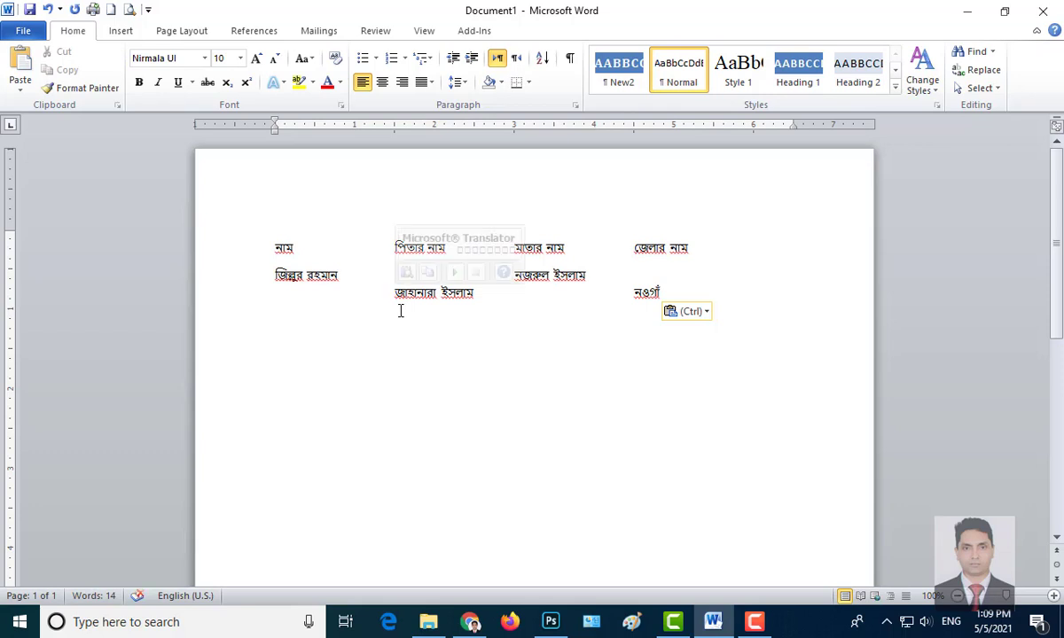
{"action": "key", "text": "BackSpace"}
{"action": "key", "text": "BackSpace"}
{"action": "key", "text": "BackSpace"}
{"action": "key", "text": "BackSpace"}
{"action": "key", "text": "BackSpace"}
{"action": "key", "text": "BackSpace"}
{"action": "key", "text": "BackSpace"}
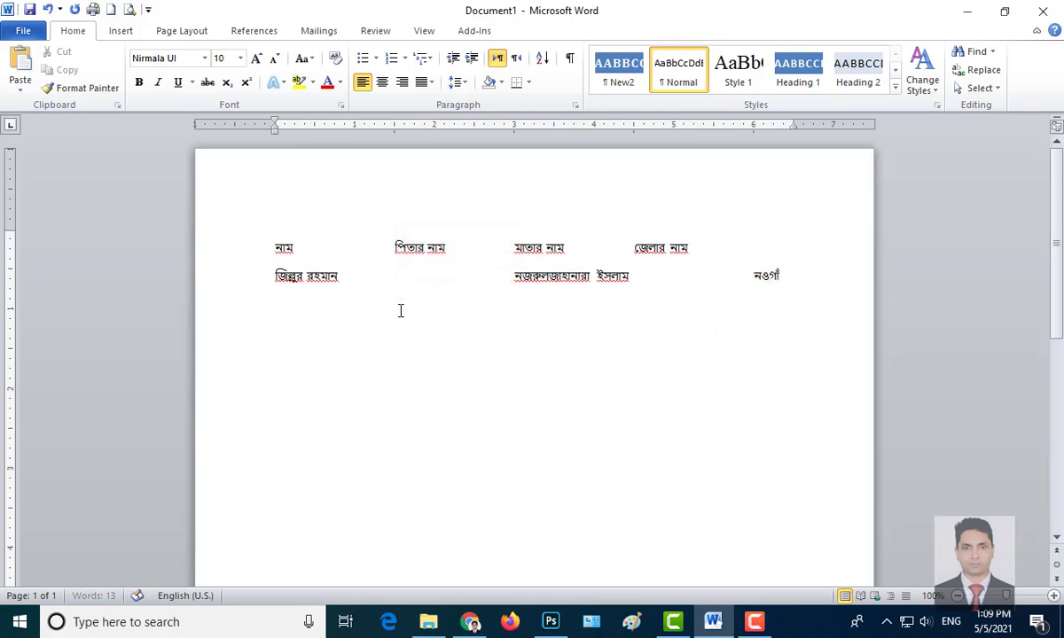
{"action": "key", "text": "BackSpace"}
{"action": "key", "text": "BackSpace"}
{"action": "key", "text": "BackSpace"}
{"action": "key", "text": "BackSpace"}
{"action": "key", "text": "BackSpace"}
{"action": "key", "text": "BackSpace"}
{"action": "key", "text": "BackSpace"}
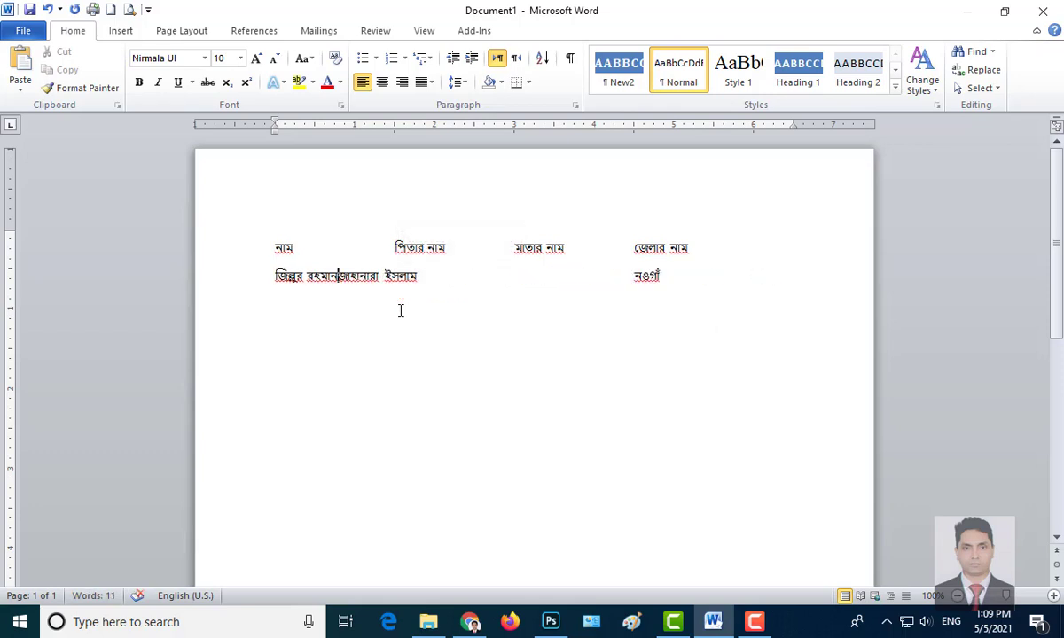
{"action": "key", "text": "Tab"}
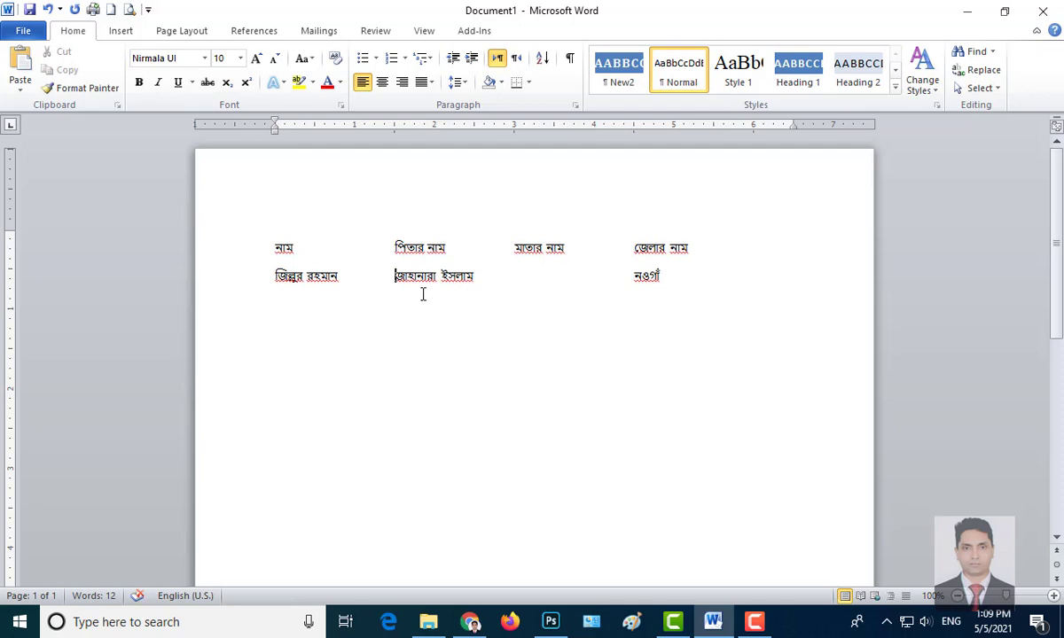
{"action": "key", "text": "Tab"}
Type the father's name into the empty second column and pull the district নওগাঁ under its heading.
{"action": "left_click", "coordinate": [399, 277]}
{"action": "type", "text": "ন"}
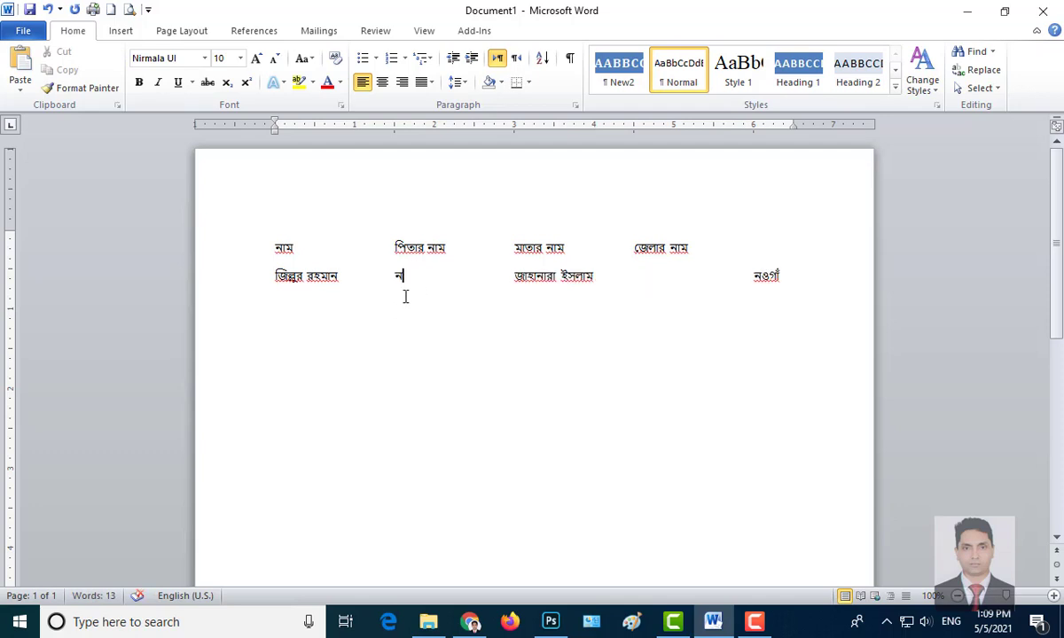
{"action": "type", "text": "জ"}
{"action": "type", "text": "রু"}
{"action": "type", "text": "ল খ"}
{"action": "type", "text": "সলাম"}
{"action": "left_click", "coordinate": [752, 277]}
{"action": "key", "text": "BackSpace"}
{"action": "key", "text": "BackSpace"}
{"action": "key", "text": "BackSpace"}
Paste the sample data row three more times so four identical rows sit under the header.
{"action": "left_click_drag", "start_coordinate": [681, 289], "coordinate": [271, 280]}
{"action": "key", "text": "ctrl+c"}
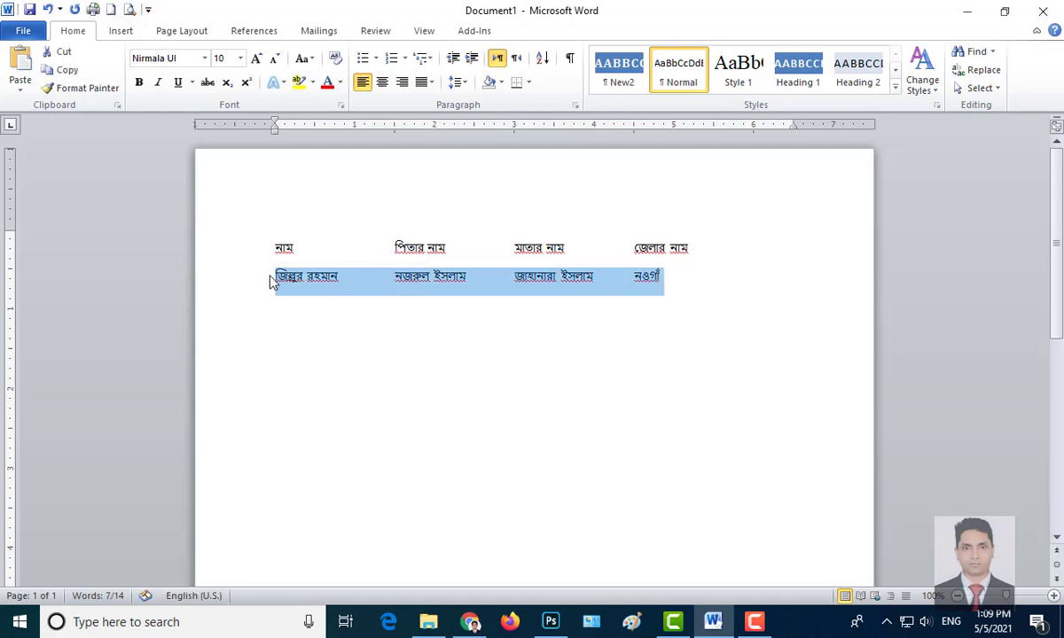
{"action": "left_click", "coordinate": [667, 280]}
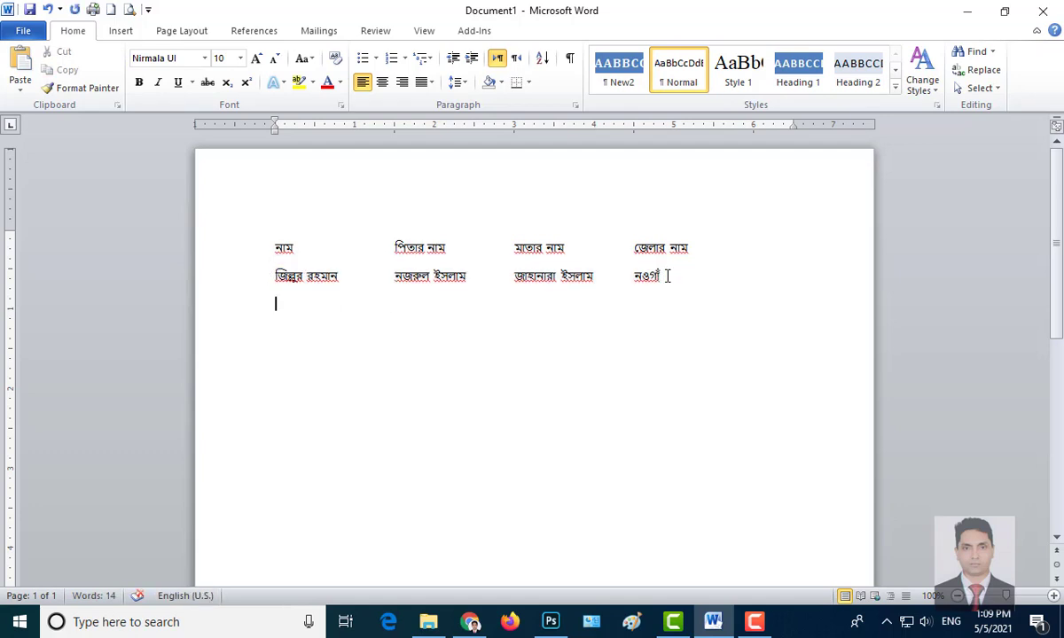
{"action": "key", "text": "ctrl+v"}
{"action": "key", "text": "Return"}
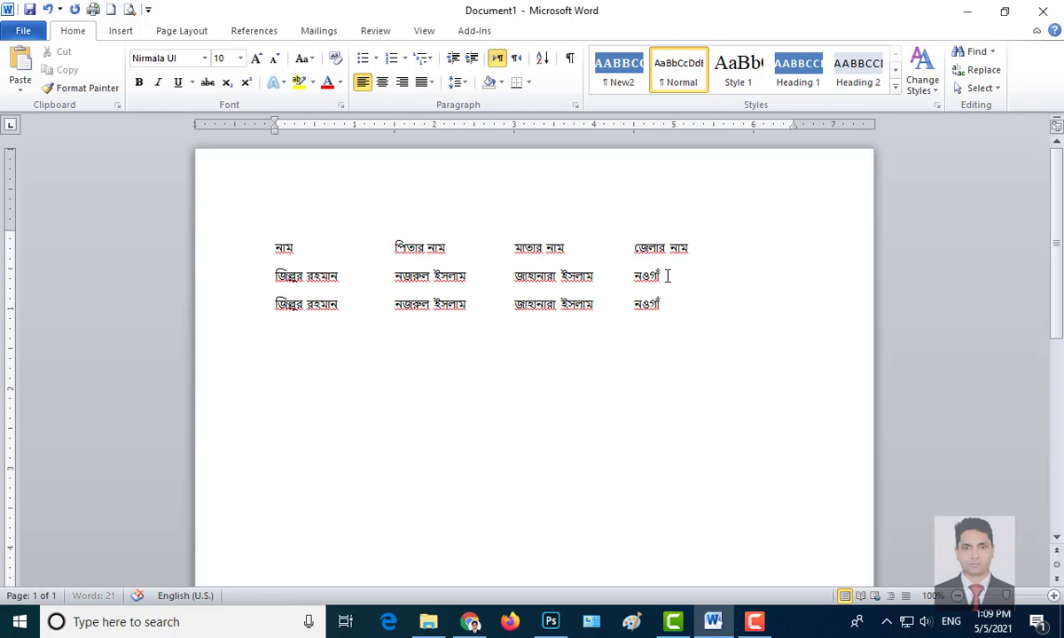
{"action": "key", "text": "ctrl+v"}
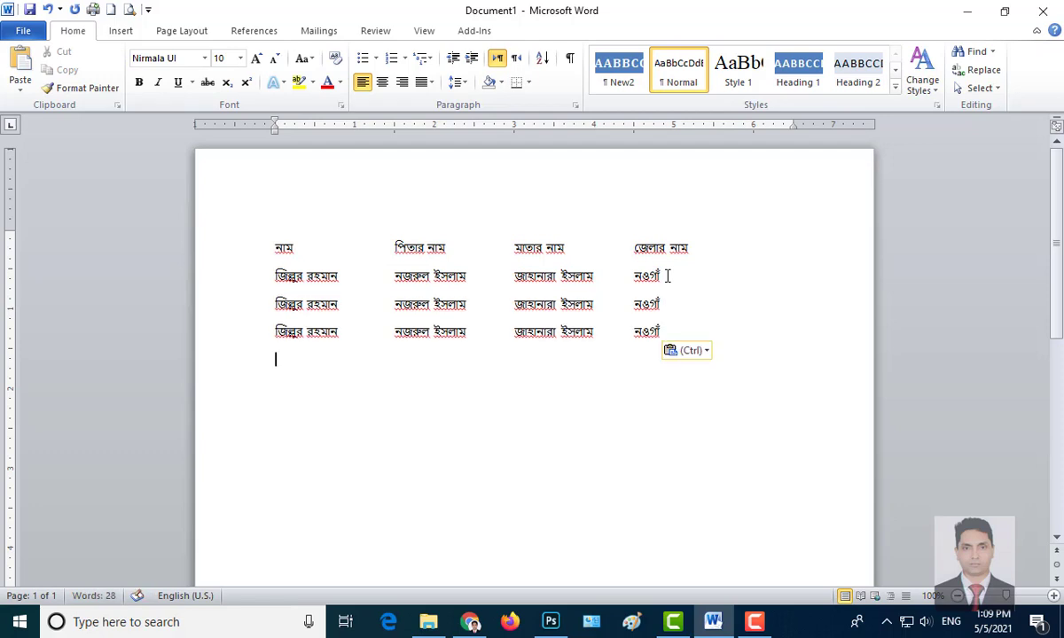
{"action": "key", "text": "Return"}
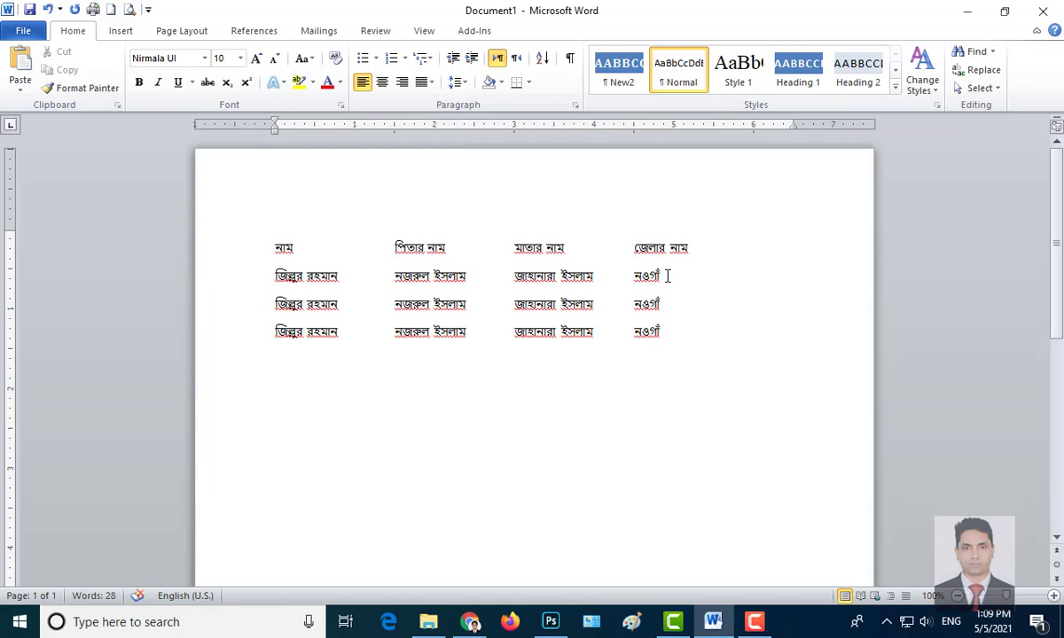
{"action": "key", "text": "ctrl+v"}
{"action": "key", "text": "Return"}
{"action": "key", "text": "Tab"}
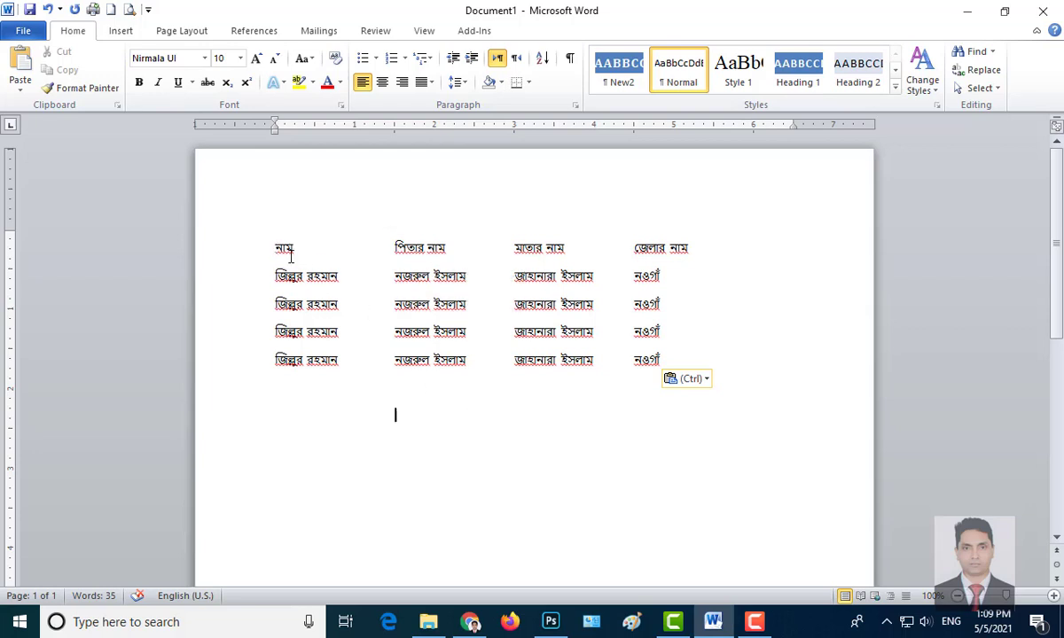
Convert the five selected rows to a 4-column table separated at tabs, keeping fixed Auto column width.
{"action": "left_click_drag", "start_coordinate": [277, 247], "coordinate": [660, 360]}
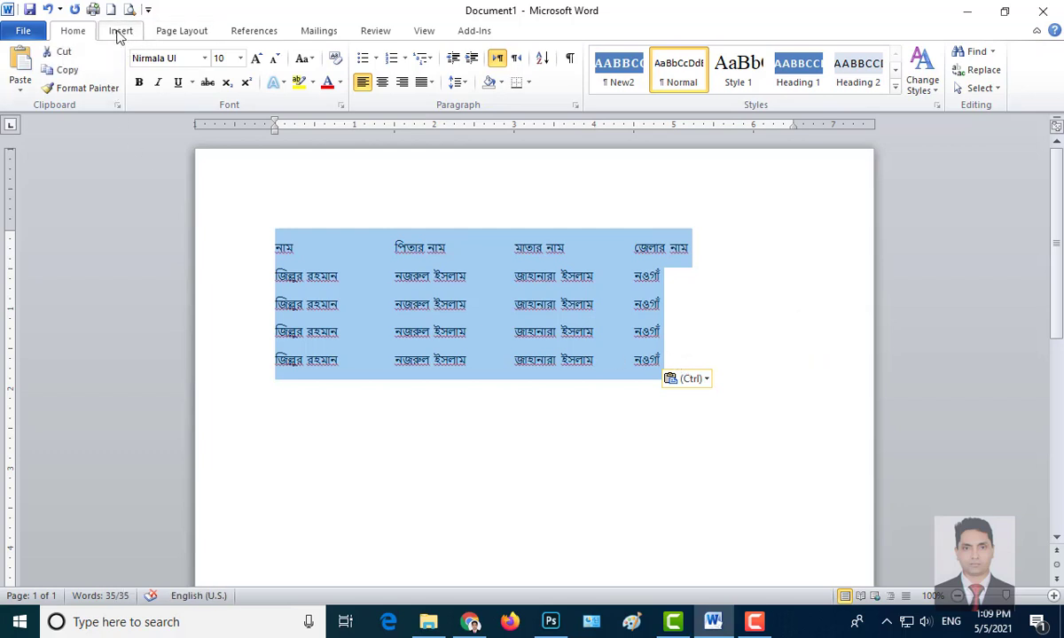
{"action": "left_click", "coordinate": [119, 32]}
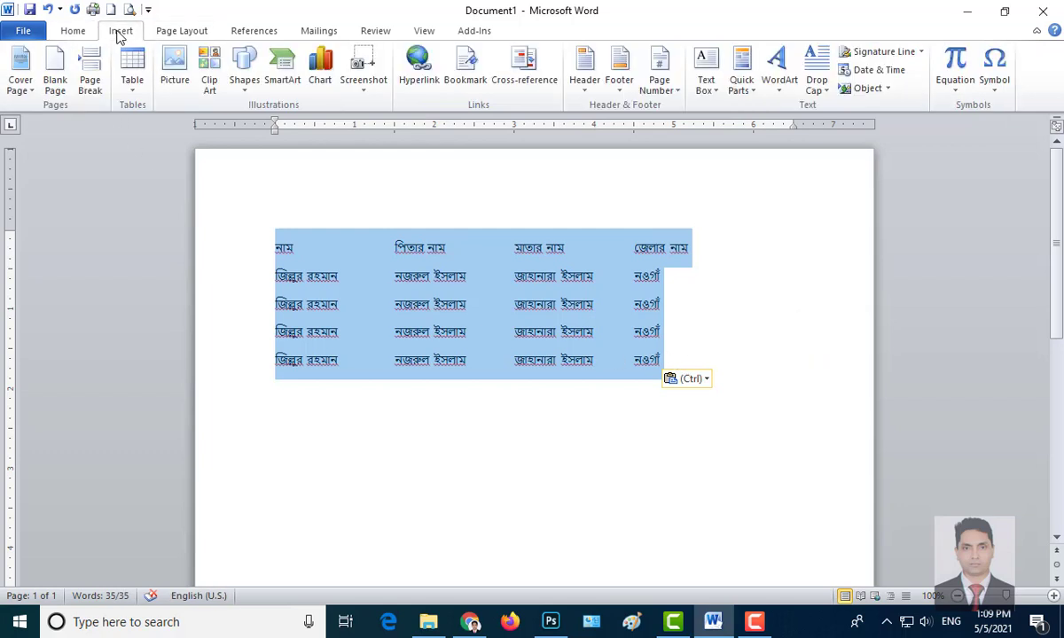
{"action": "left_click", "coordinate": [133, 89]}
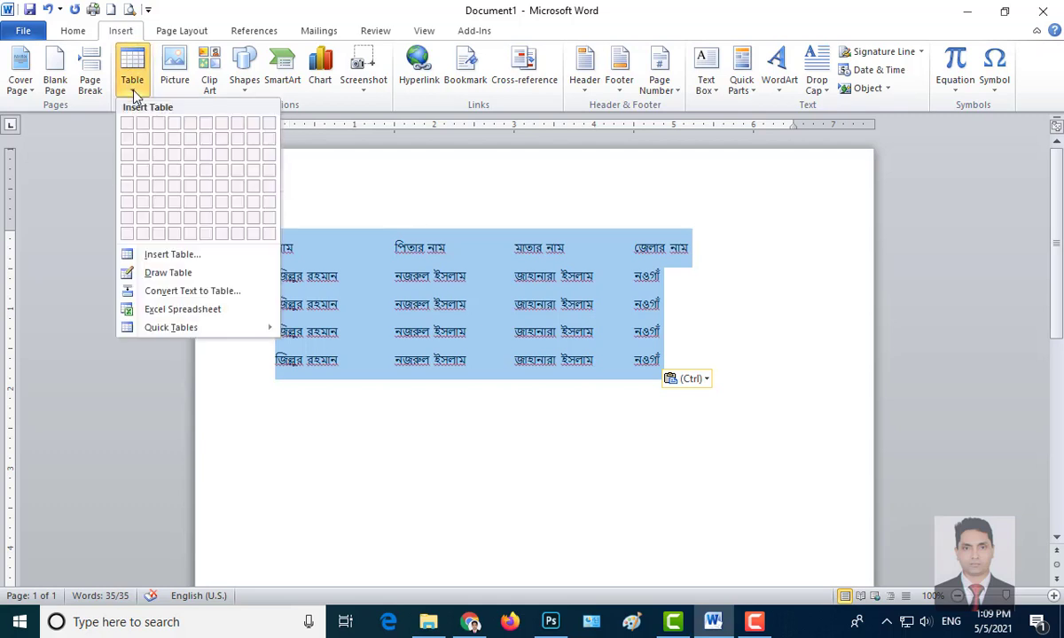
{"action": "left_click", "coordinate": [198, 296]}
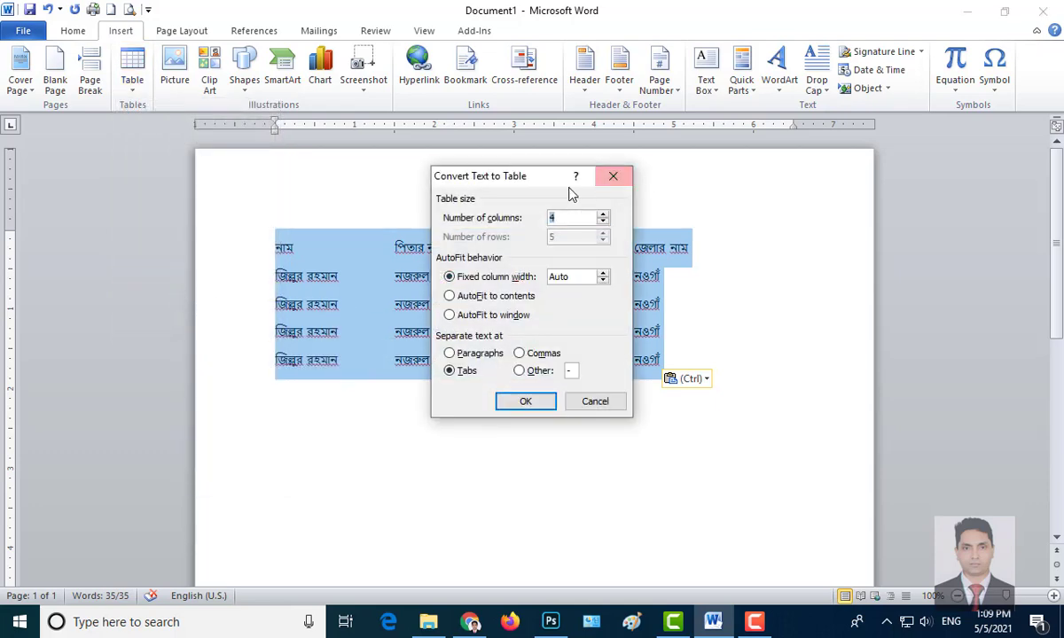
{"action": "left_click_drag", "start_coordinate": [542, 181], "coordinate": [798, 229]}
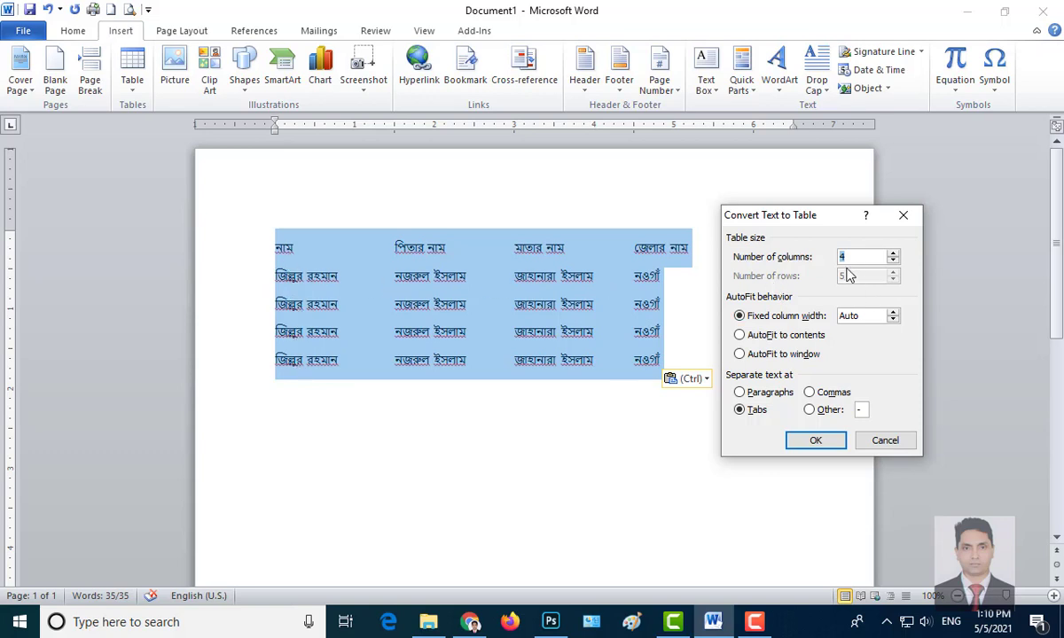
{"action": "key", "text": "alt+f"}
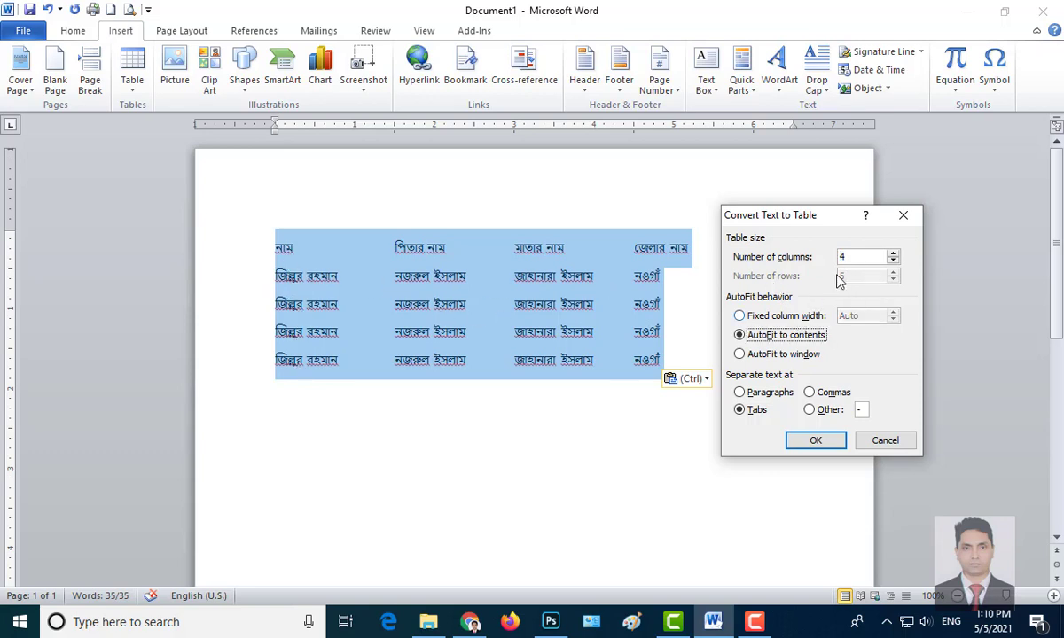
{"action": "left_click", "coordinate": [741, 316]}
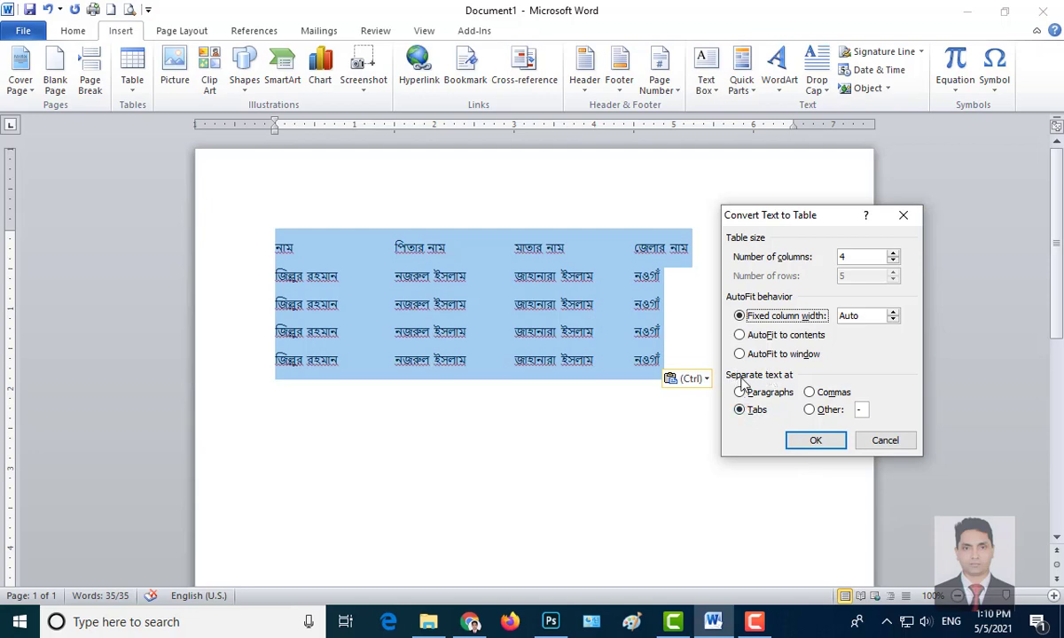
{"action": "left_click", "coordinate": [816, 440]}
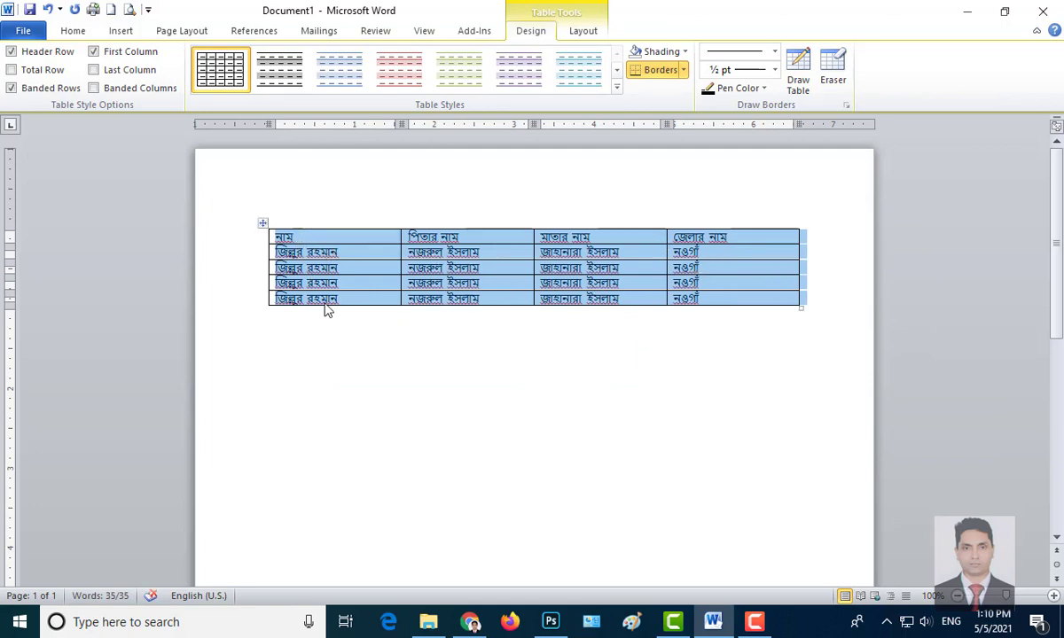
Undo the table conversion with Ctrl+Z and reselect all five text rows.
{"action": "key", "text": "ctrl+z"}
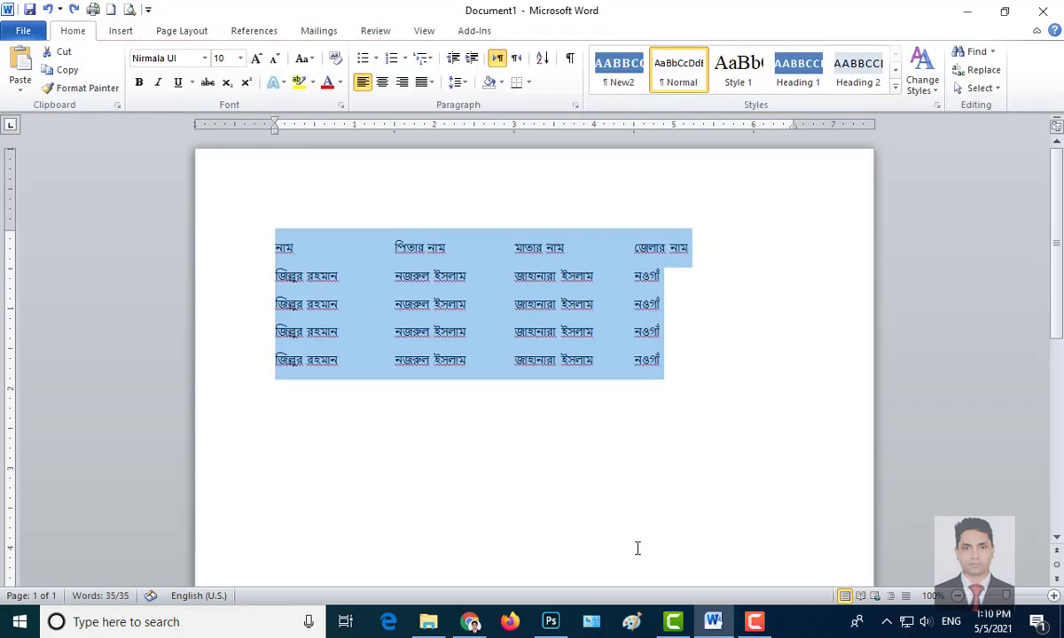
{"action": "left_click", "coordinate": [706, 445]}
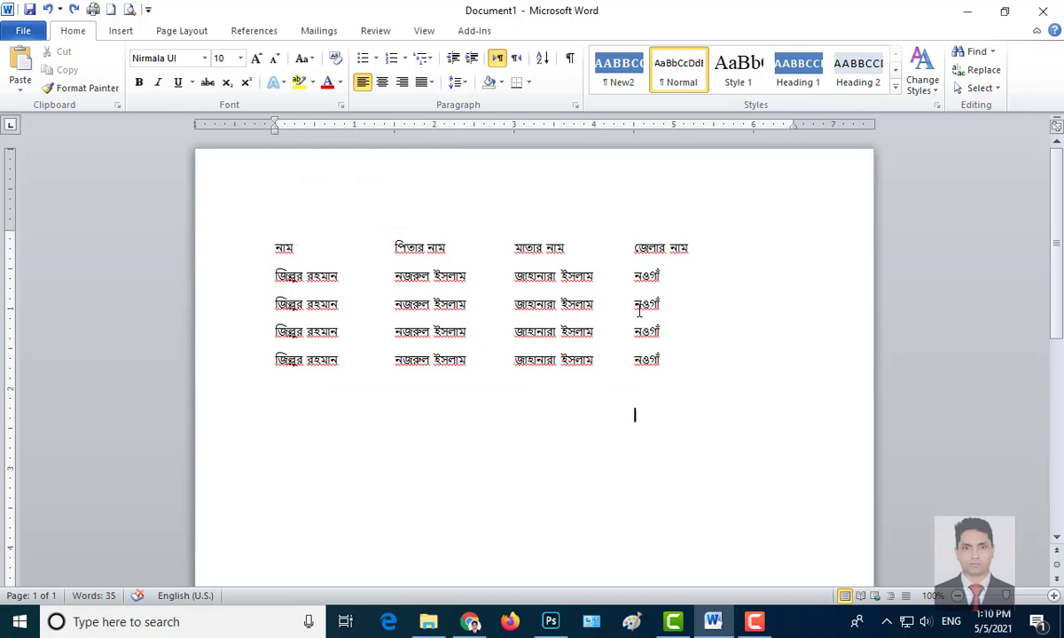
{"action": "left_click_drag", "start_coordinate": [680, 366], "coordinate": [266, 251]}
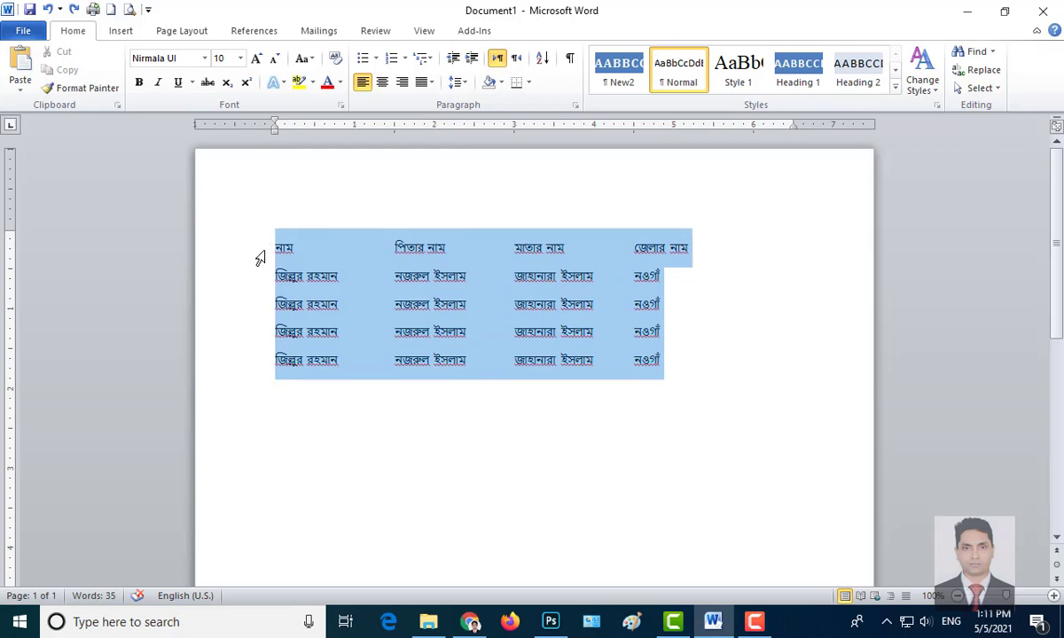
Convert the selected rows to a table again, with column width back at Auto and Tabs as separator.
{"action": "left_click", "coordinate": [119, 32]}
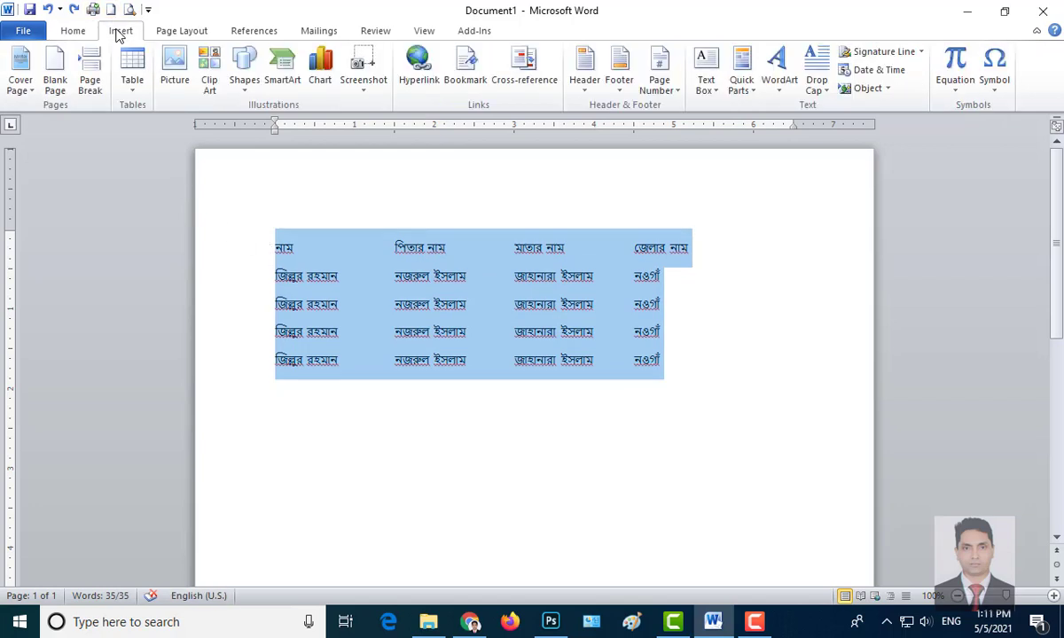
{"action": "left_click", "coordinate": [135, 96]}
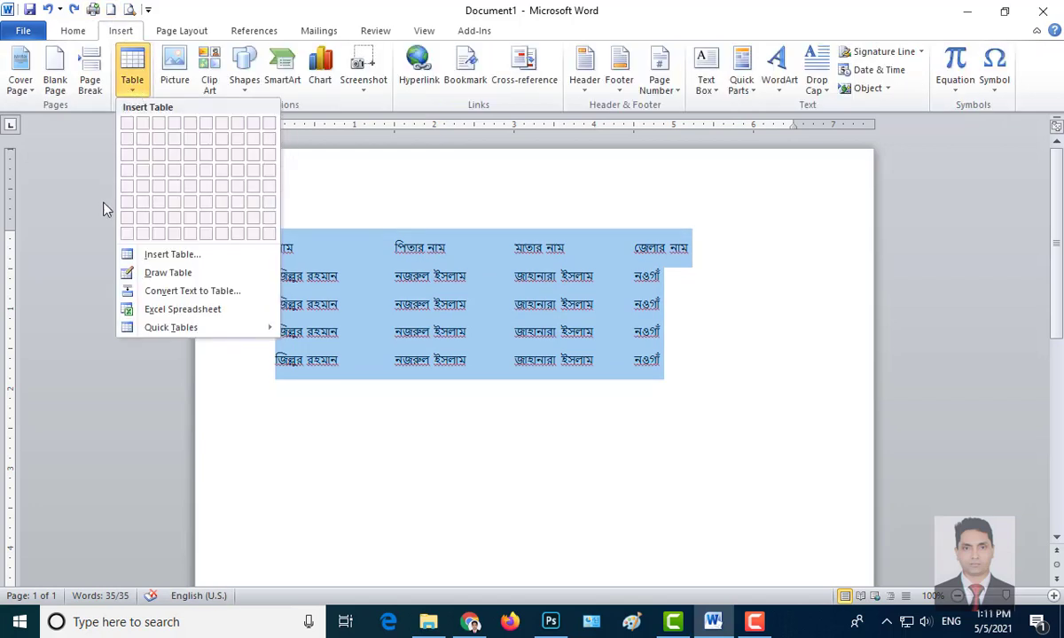
{"action": "left_click", "coordinate": [160, 292]}
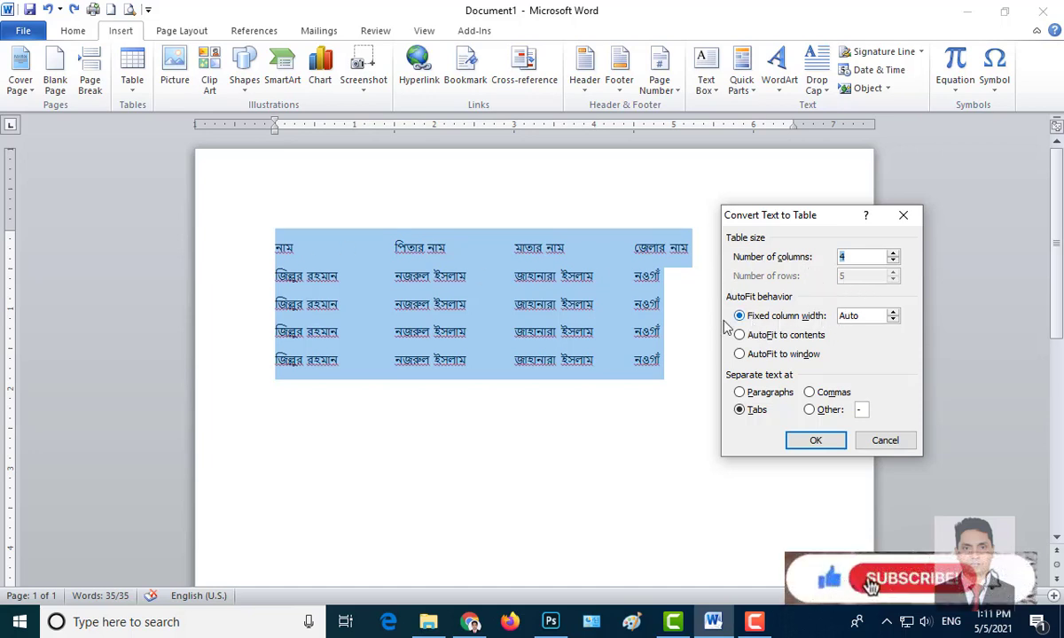
{"action": "left_click", "coordinate": [894, 318]}
{"action": "left_click", "coordinate": [893, 321]}
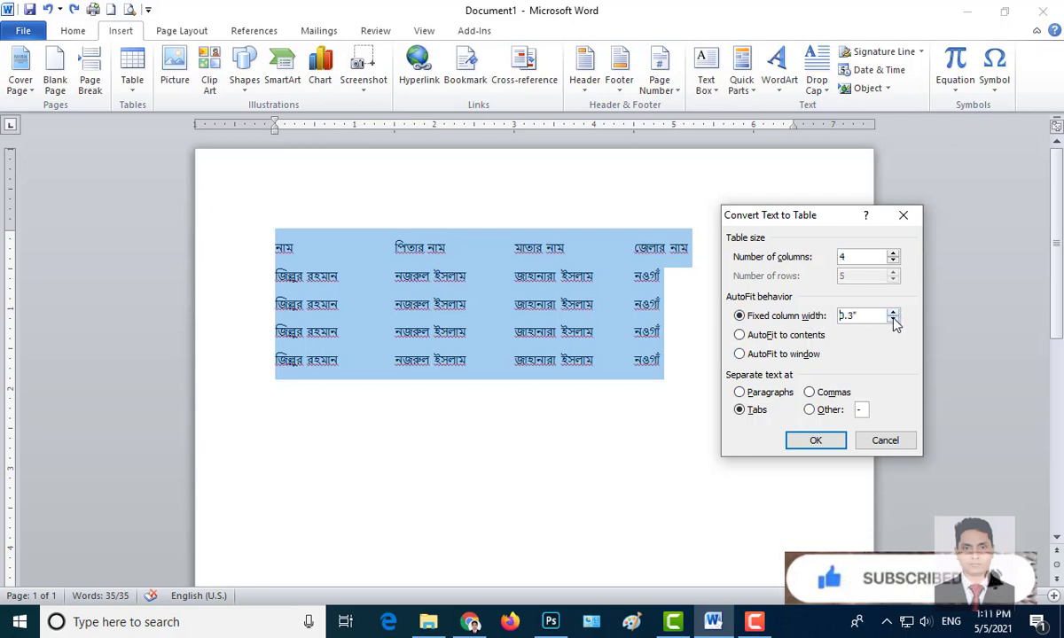
{"action": "left_click", "coordinate": [894, 321]}
{"action": "left_click", "coordinate": [894, 319]}
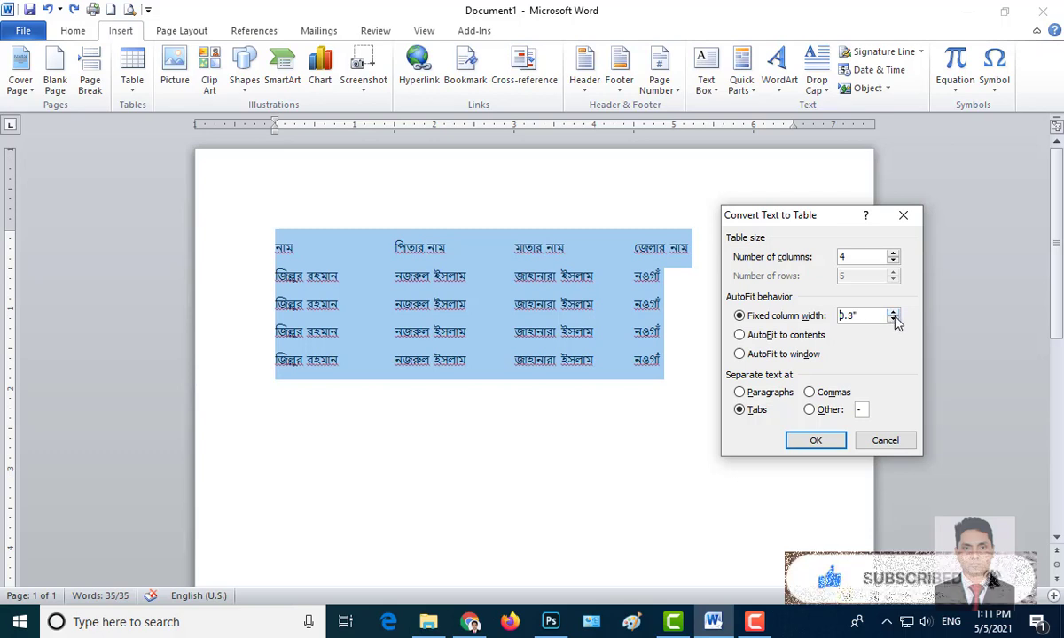
{"action": "left_click", "coordinate": [894, 320]}
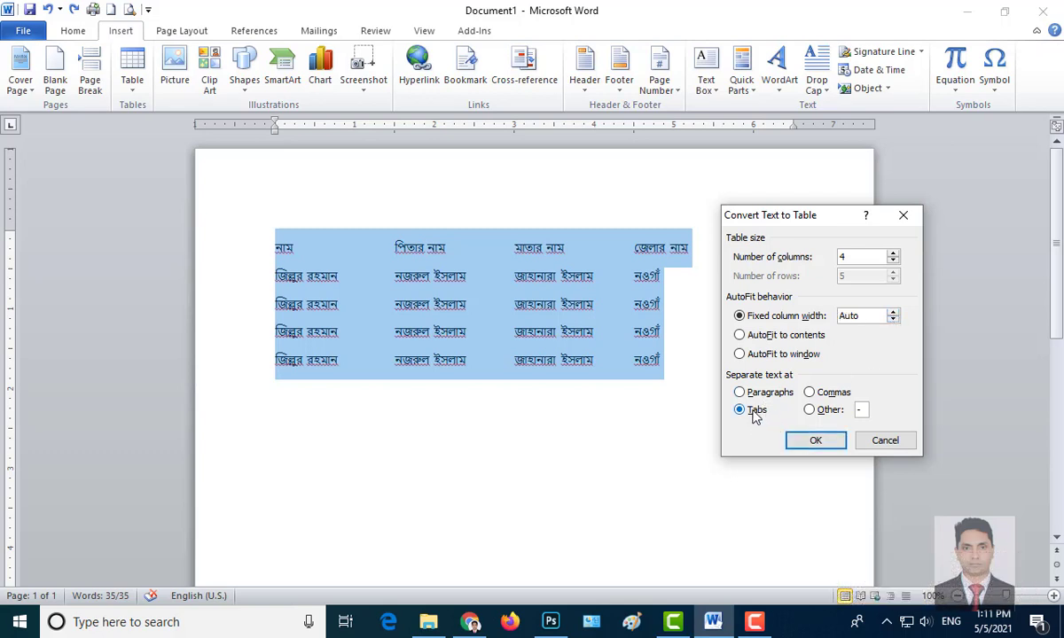
{"action": "left_click", "coordinate": [801, 441]}
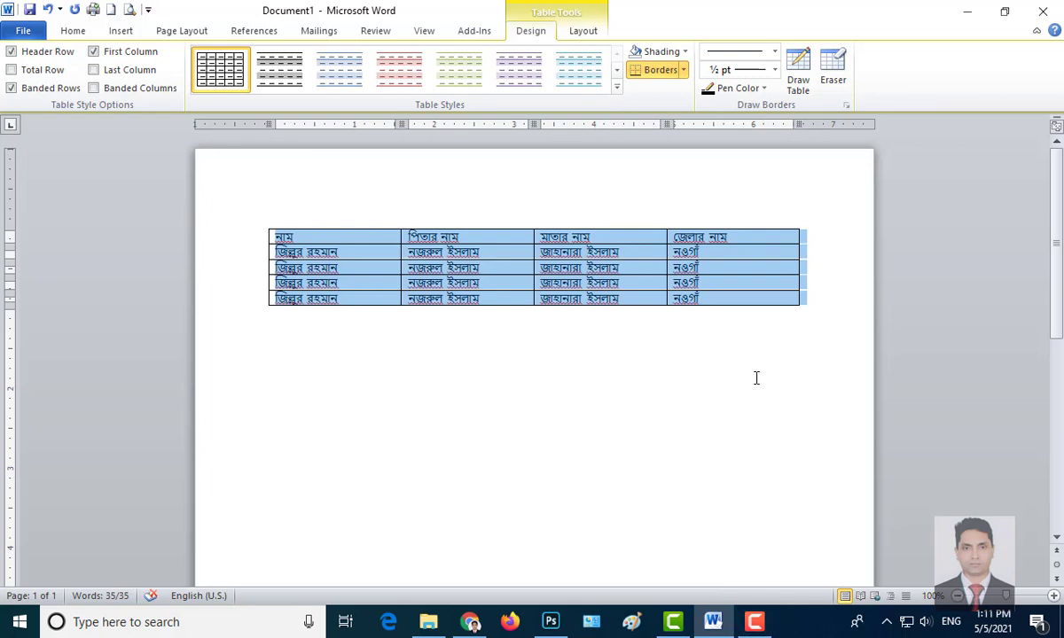
{"action": "left_click", "coordinate": [755, 622]}
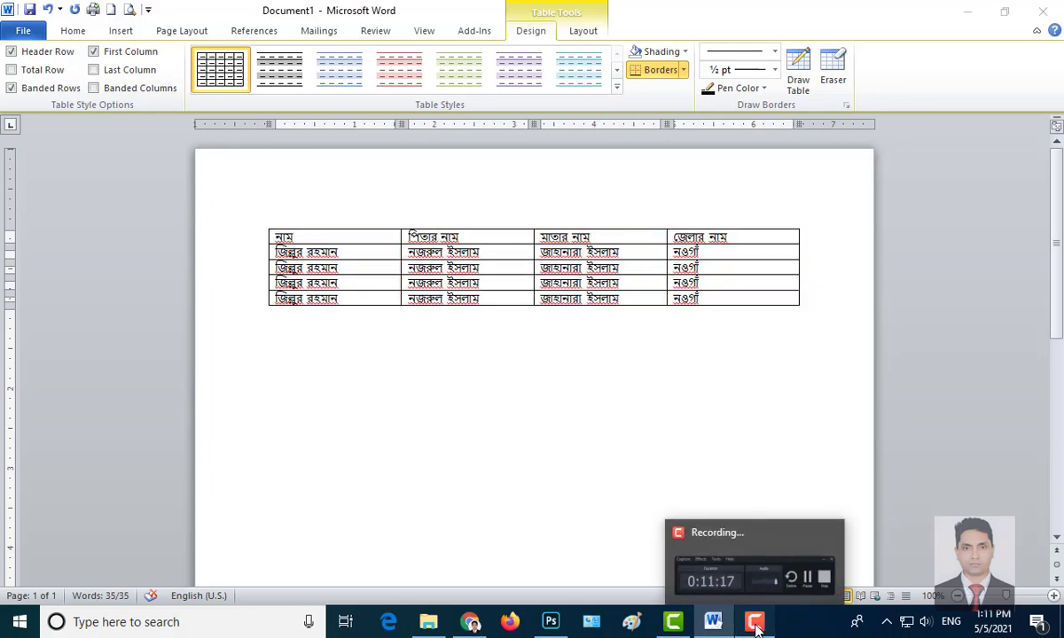